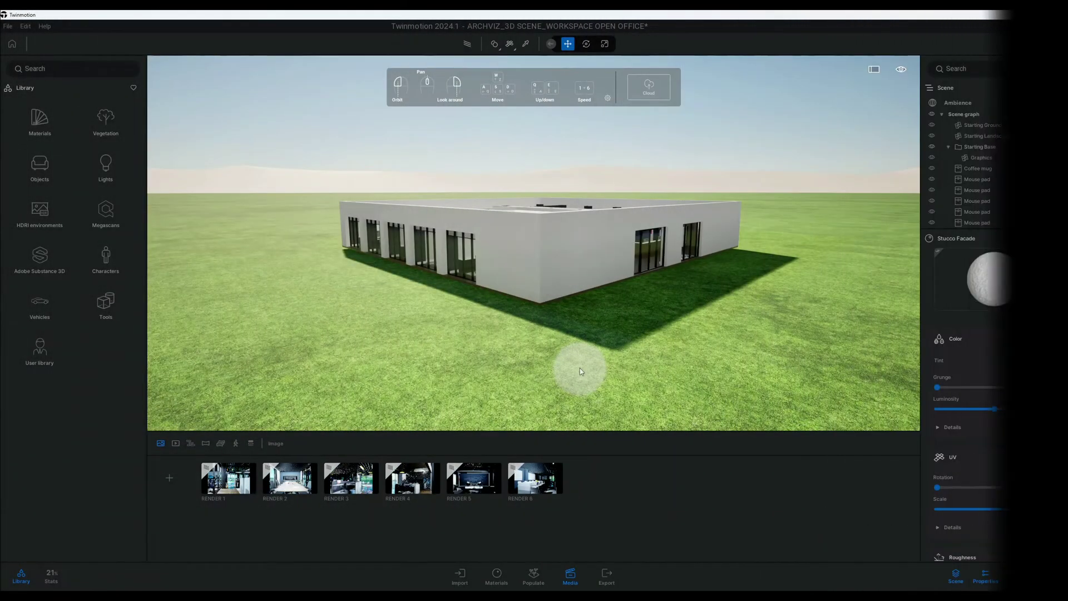
Step: Select the ground landscape and orbit the view to look down onto the office roof
left_click(578, 366)
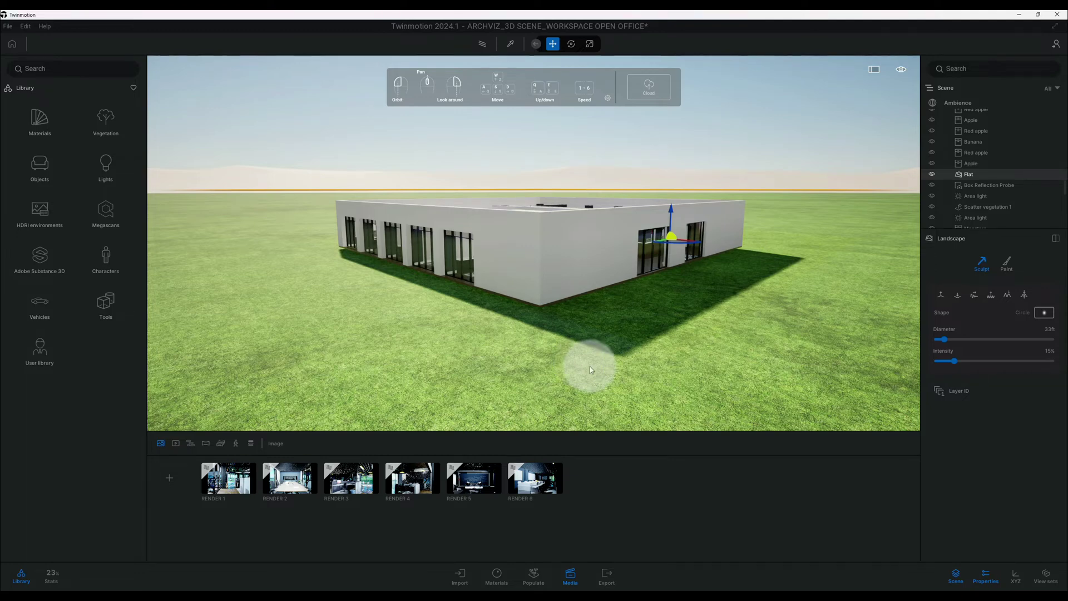
scroll(590, 366, "up", 2)
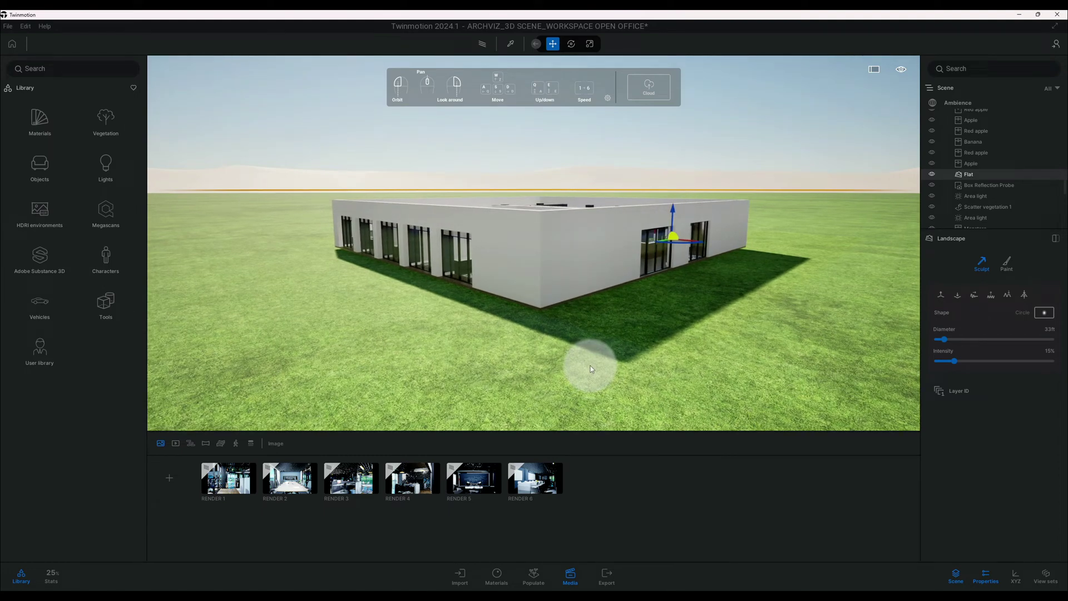
mouse_move(620, 326)
left_mouse_down()
mouse_move(584, 384)
mouse_move(622, 329)
left_mouse_up()
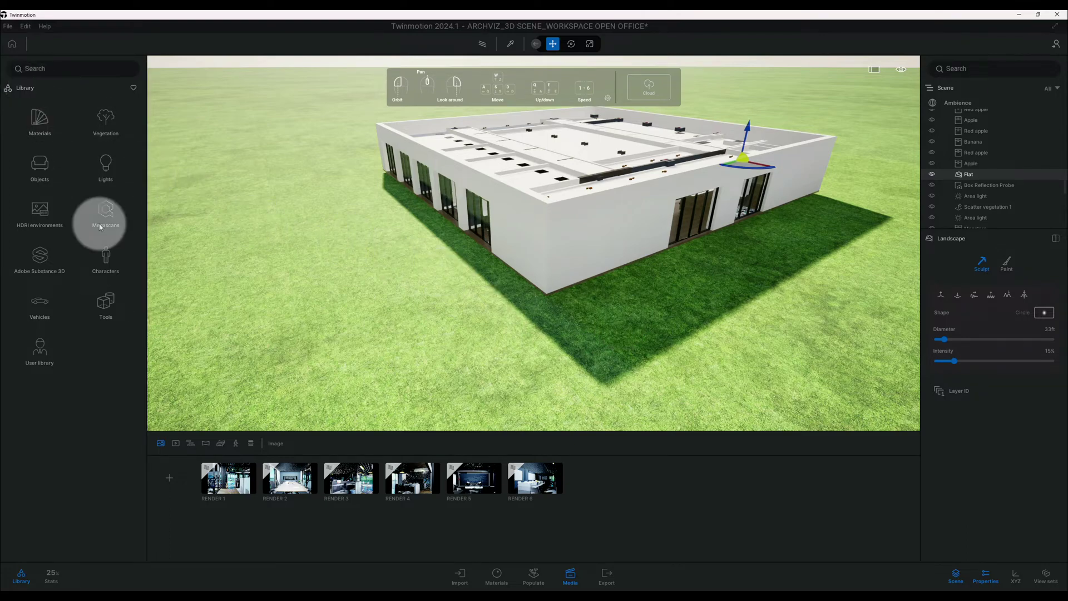
Step: Place a Section Cube from the library's Tools > Sections onto the grass
left_click(103, 300)
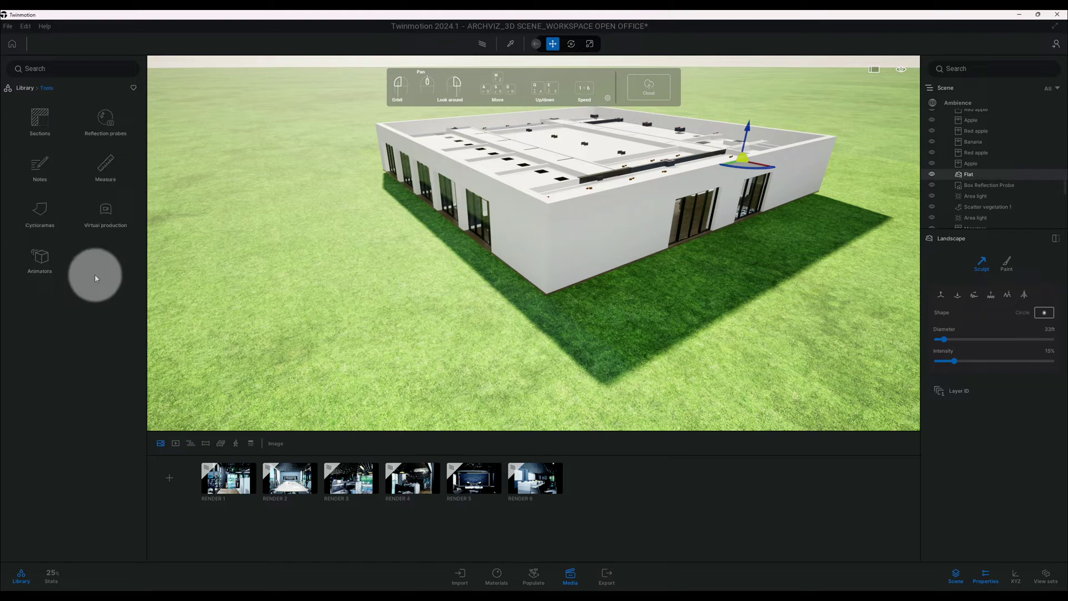
left_click(39, 116)
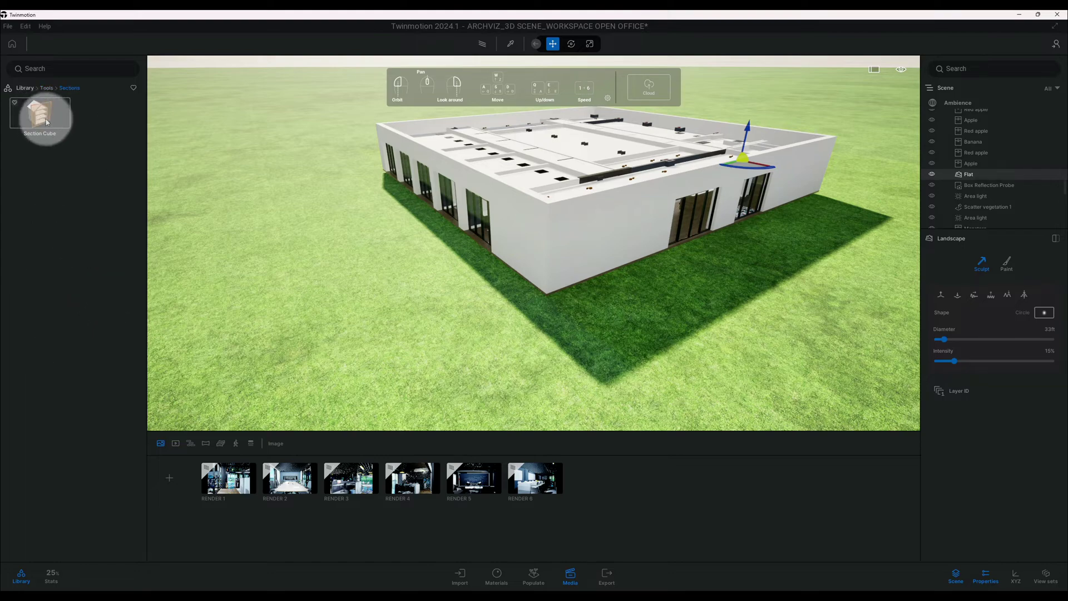
left_click_drag(20, 124, 314, 261)
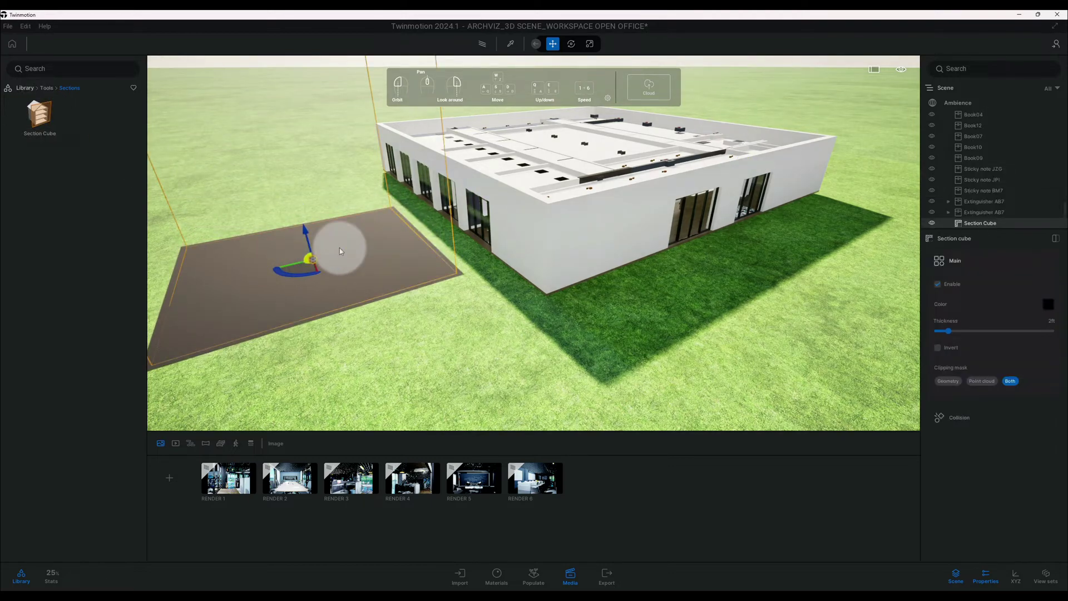
Step: Move the section cube off the grass and onto the office building's roof
scroll(381, 274, "down", 2)
key("a")
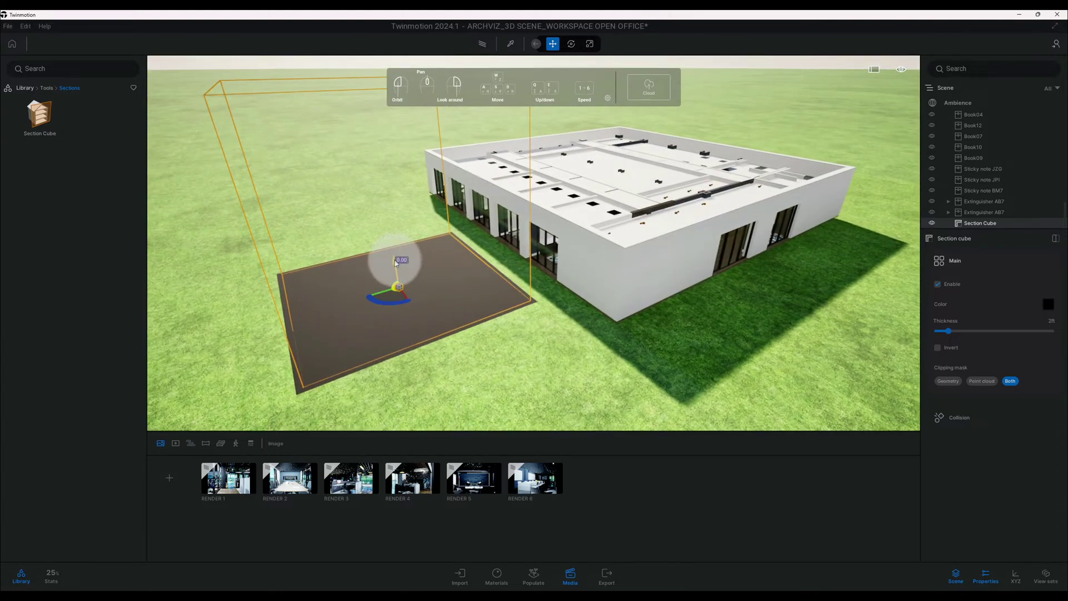
left_click_drag(396, 264, 373, 140)
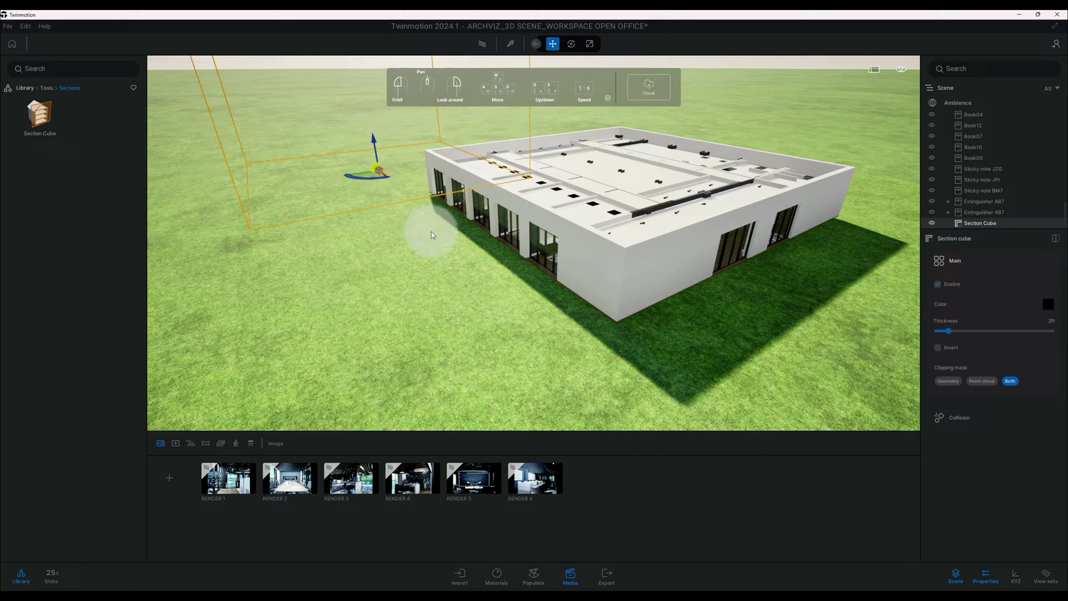
key("q")
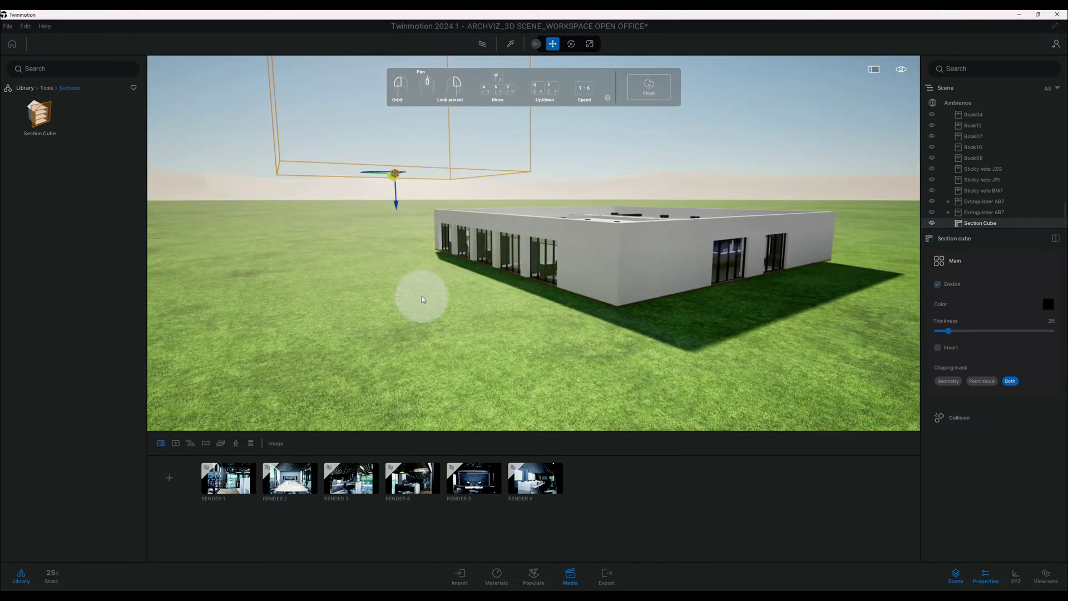
left_click_drag(397, 208, 402, 234)
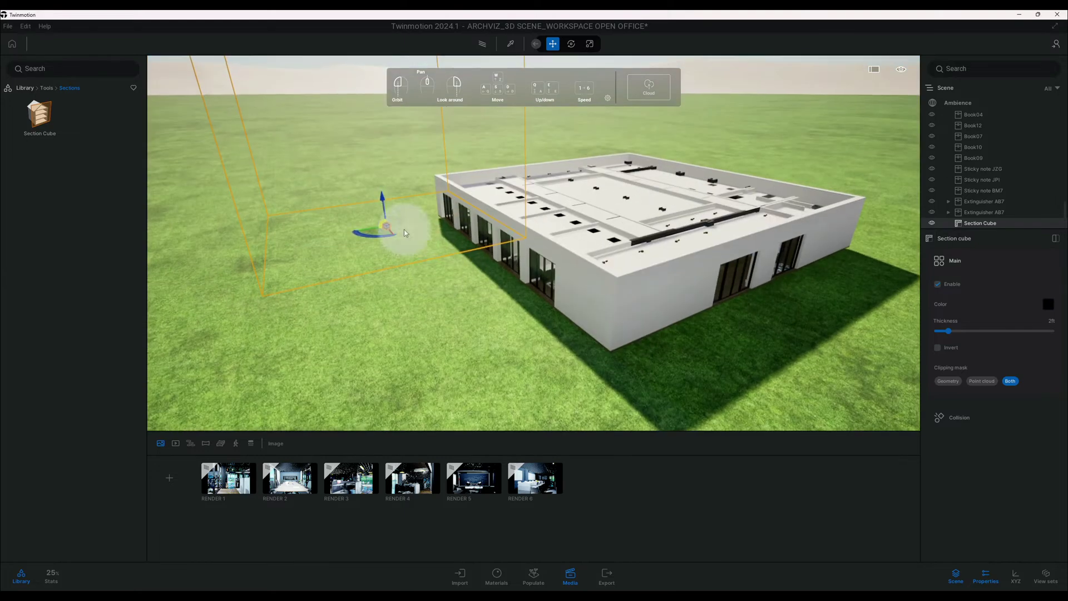
left_click_drag(373, 231, 802, 185)
scroll(534, 243, "up", 2)
left_click_drag(645, 186, 674, 210)
scroll(625, 203, "up", 2)
scroll(624, 203, "up", 2)
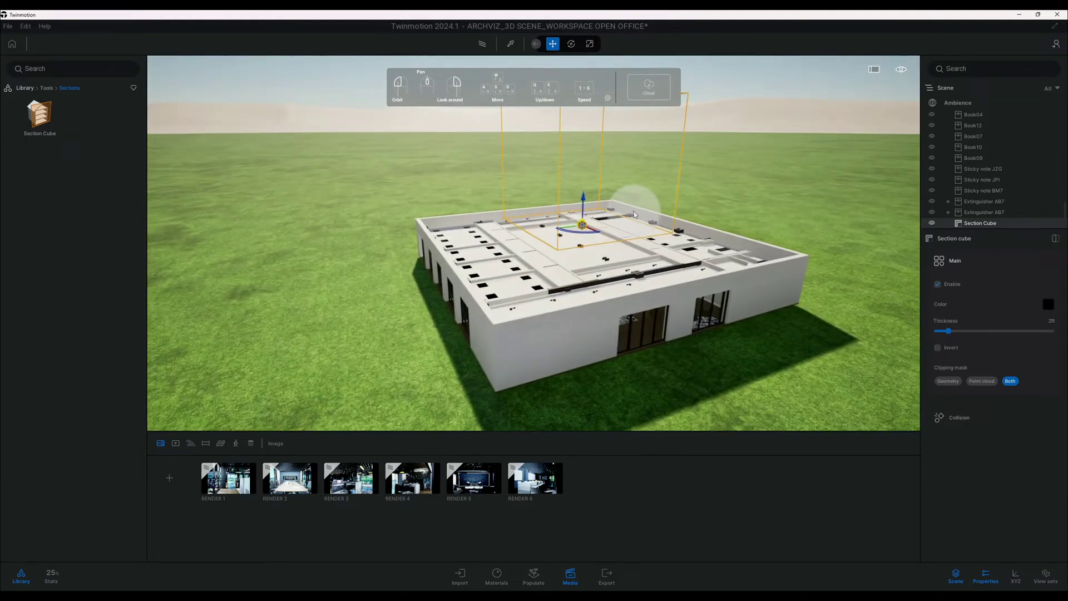
Step: Scale the section cube outward on each side until it encloses the whole office building
left_click(588, 45)
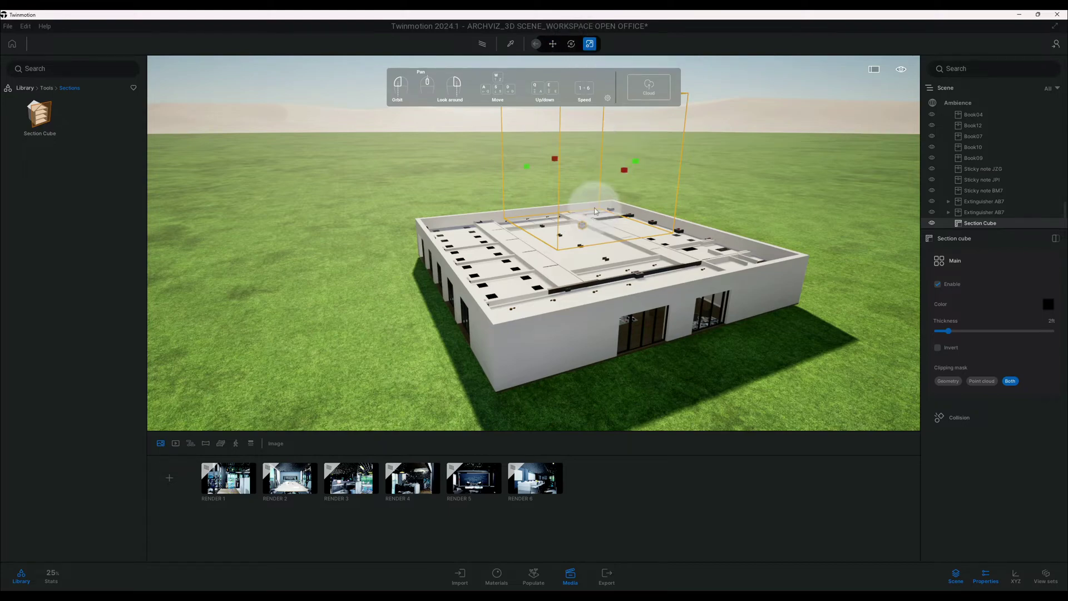
mouse_move(584, 195)
left_mouse_down()
mouse_move(562, 196)
mouse_move(596, 210)
mouse_move(576, 184)
left_mouse_up()
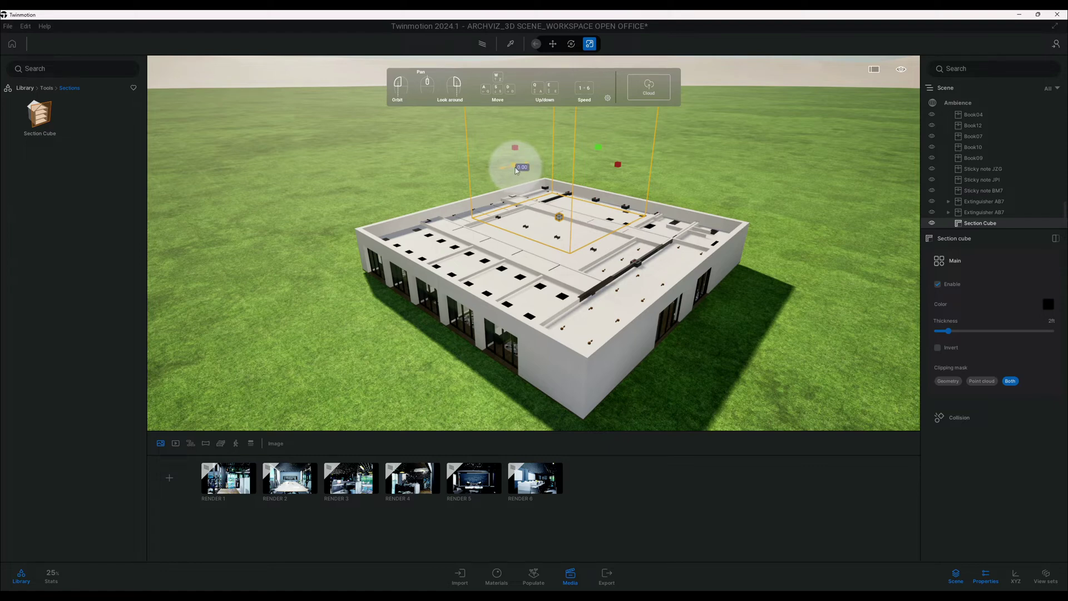
left_click_drag(516, 170, 409, 205)
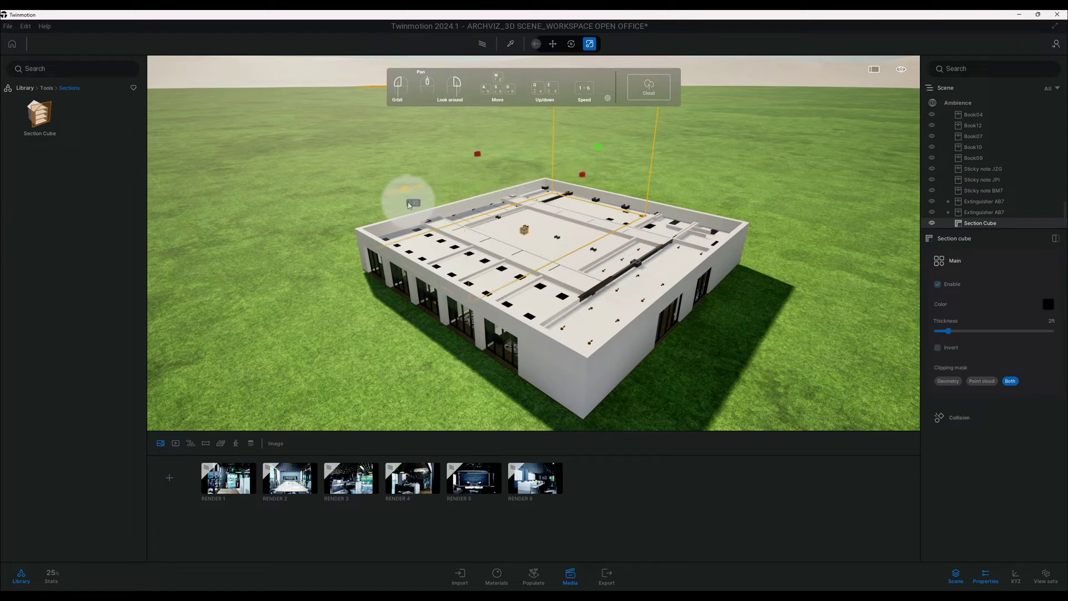
left_click_drag(585, 148, 731, 143)
left_click_drag(637, 174, 762, 186)
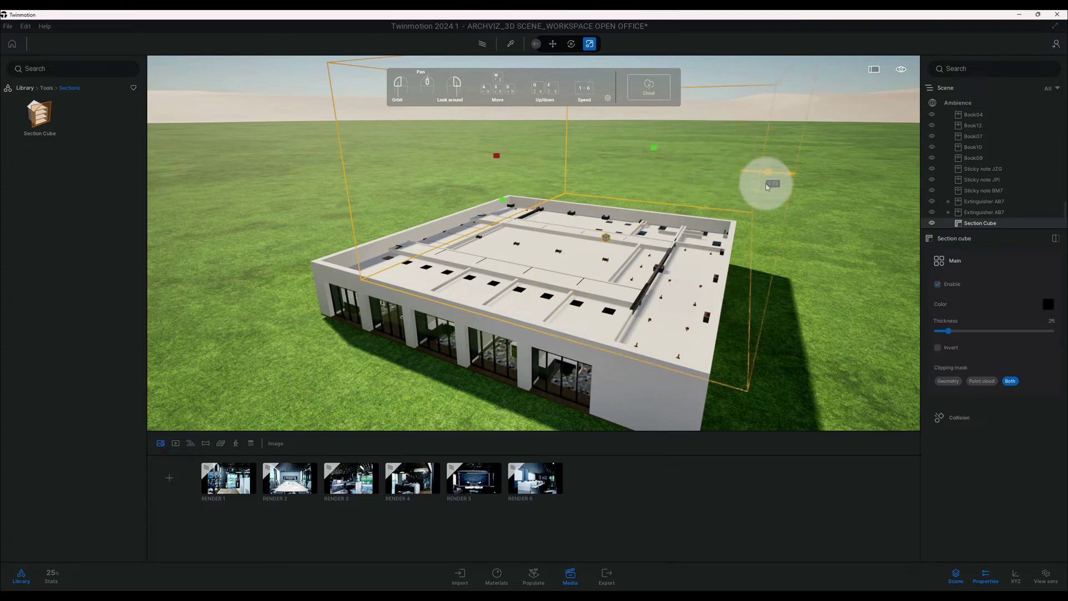
left_click_drag(496, 156, 406, 138)
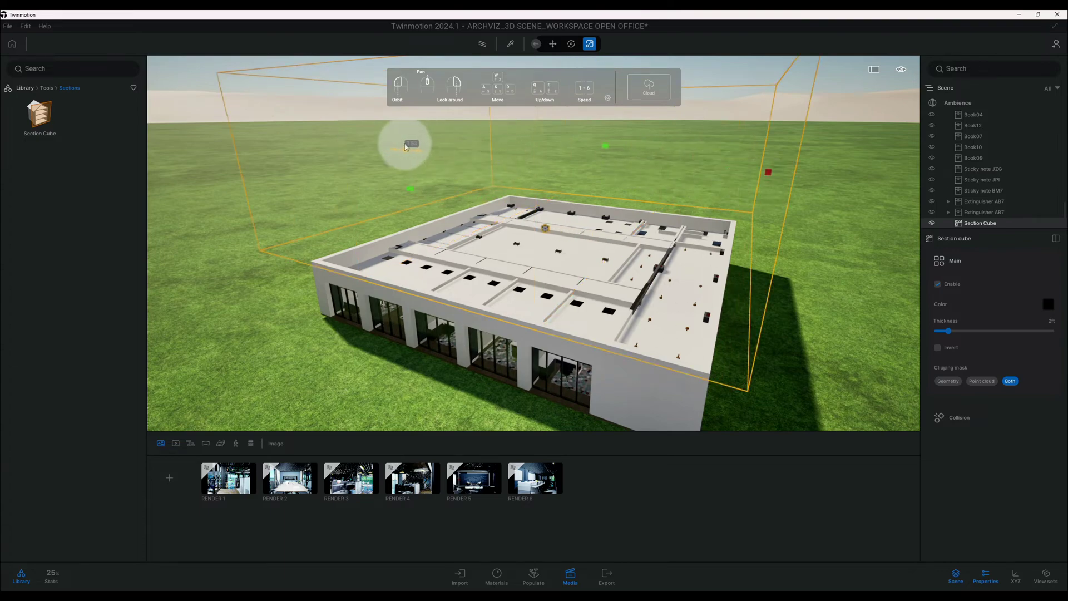
left_click_drag(560, 208, 565, 149)
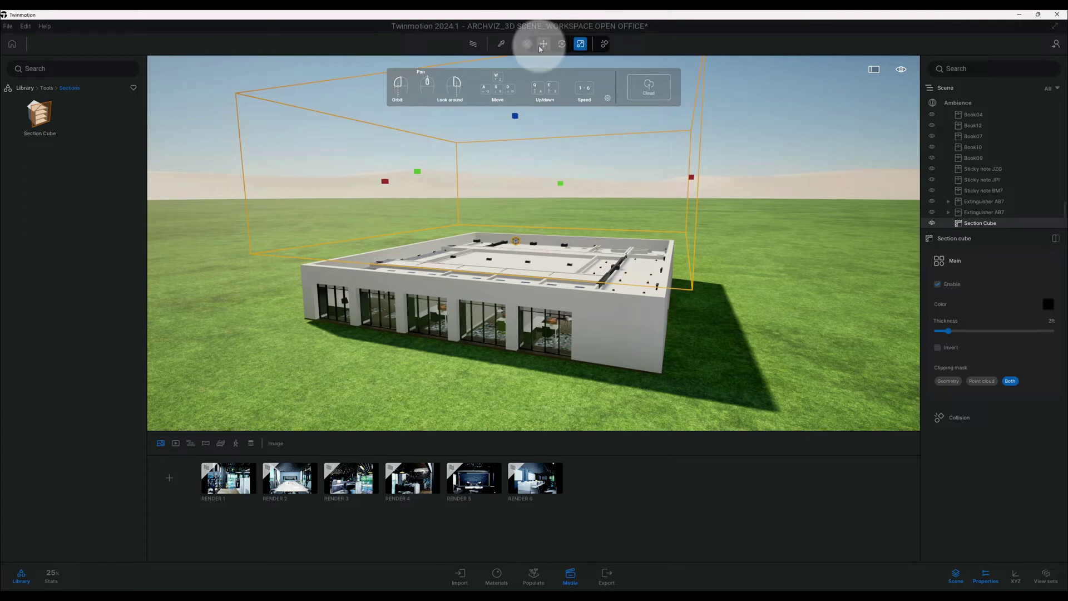
Step: Drag the section cube's top below the roof to reveal the furnished office interior
left_click(511, 45)
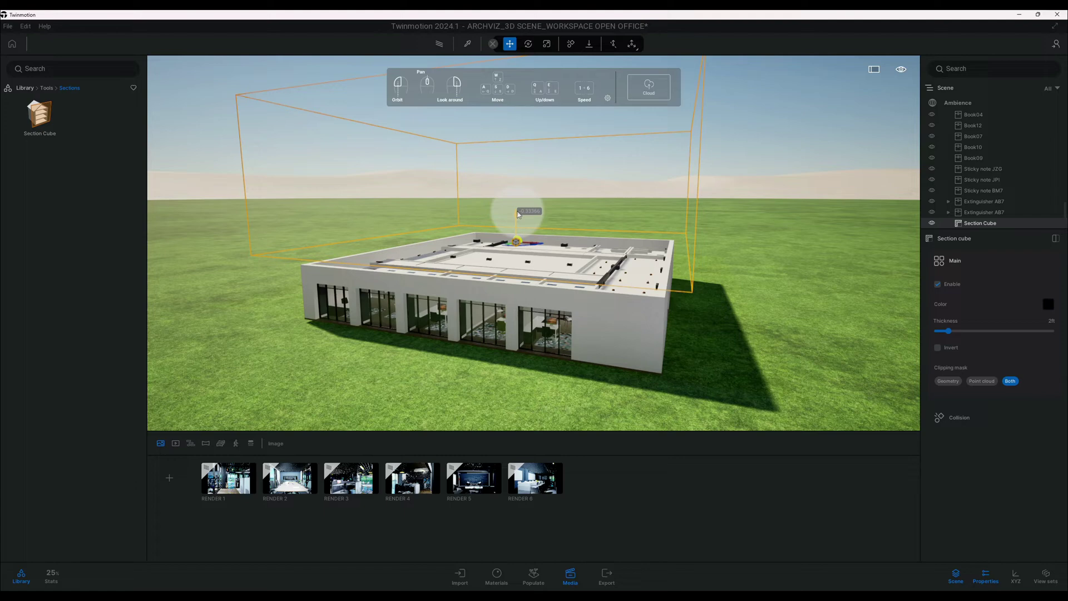
left_click_drag(519, 218, 524, 247)
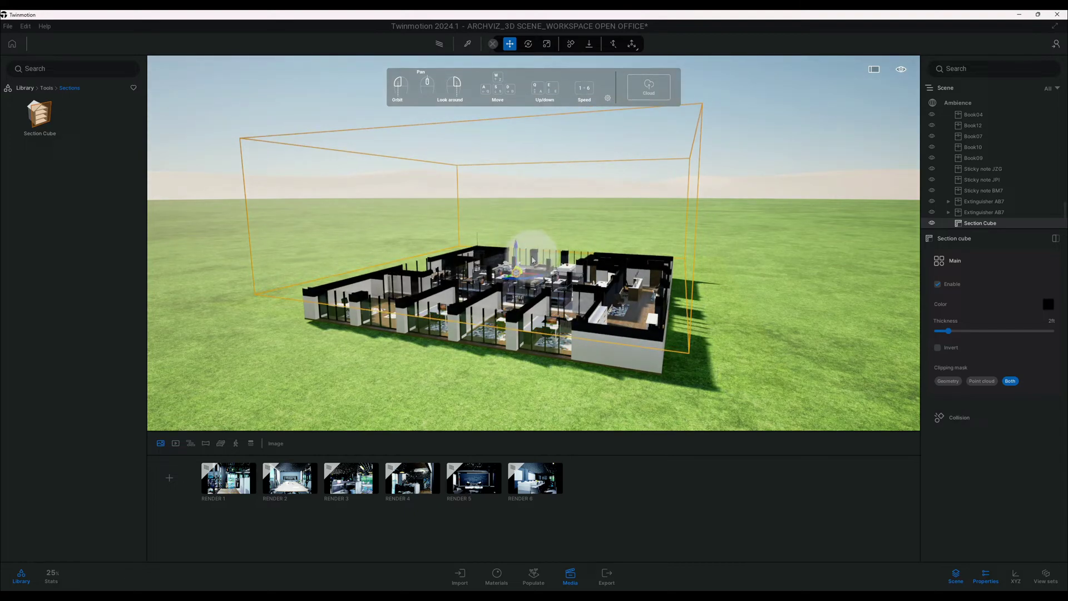
scroll(546, 255, "up", 5)
scroll(568, 268, "up", 3)
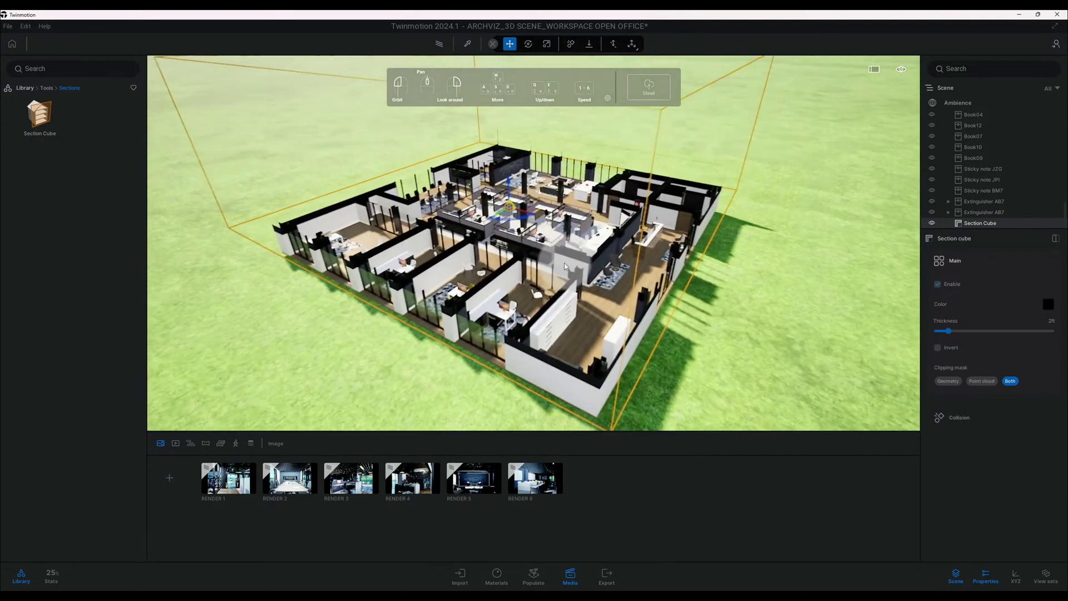
left_click_drag(508, 182, 507, 179)
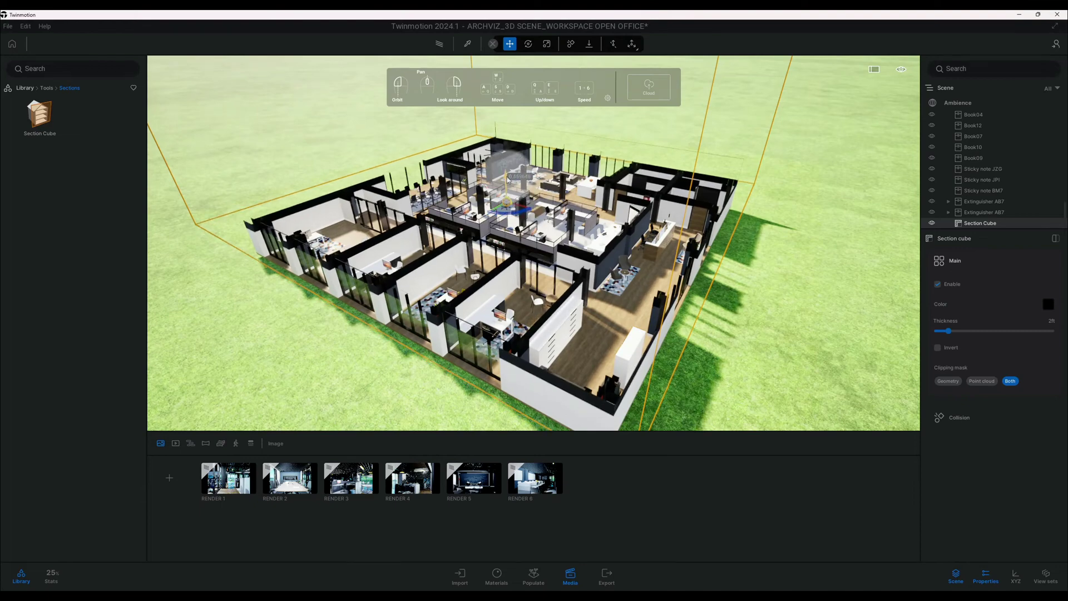
left_click_drag(594, 173, 602, 197)
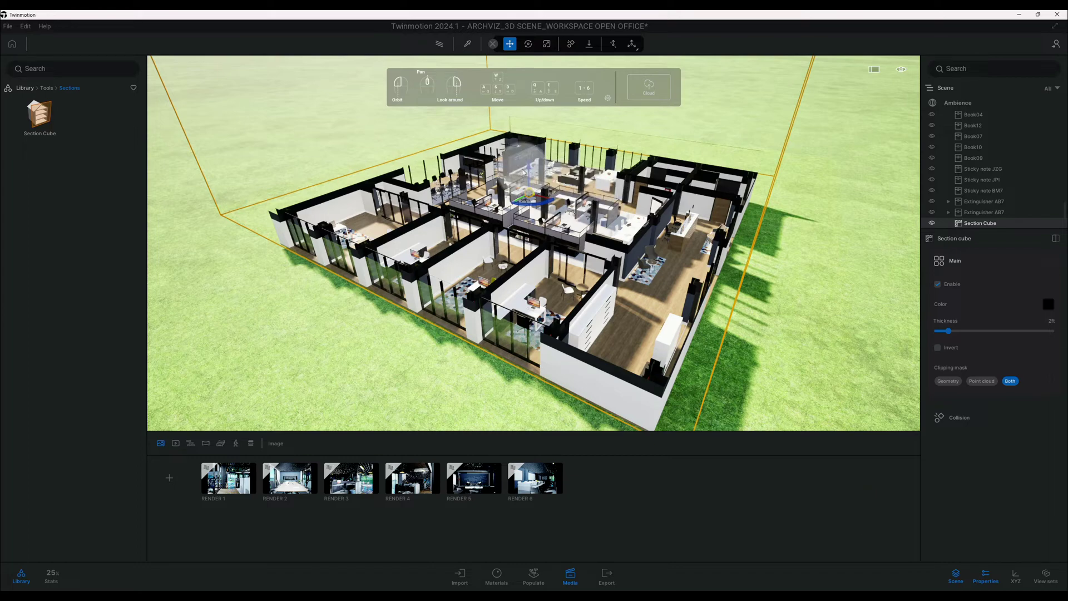
left_click_drag(784, 243, 763, 243)
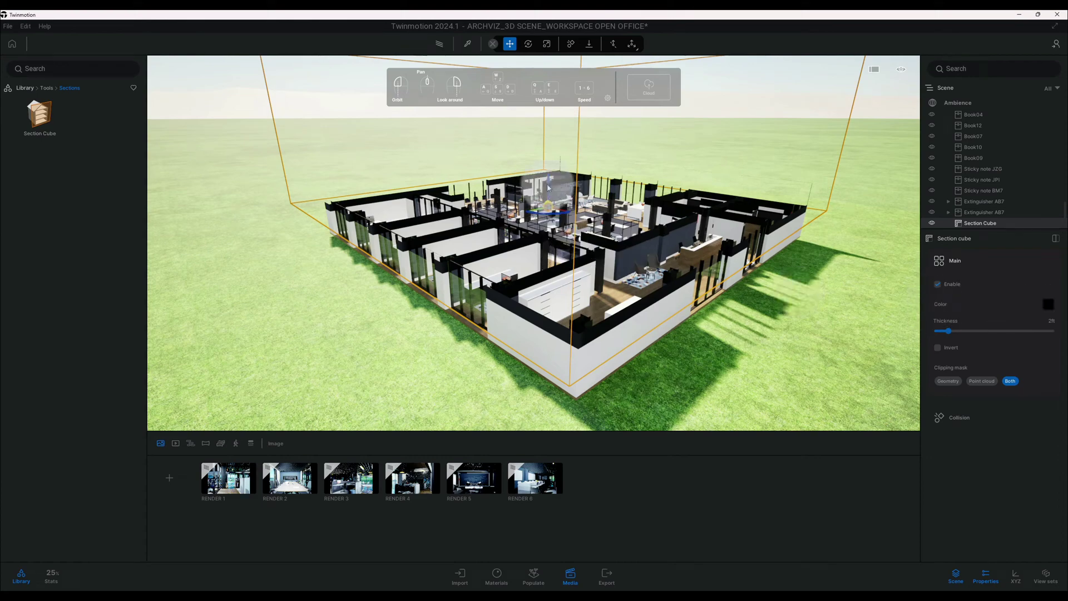
Step: Deselect the section cube and switch the viewport to the preset Top view
left_click(794, 307)
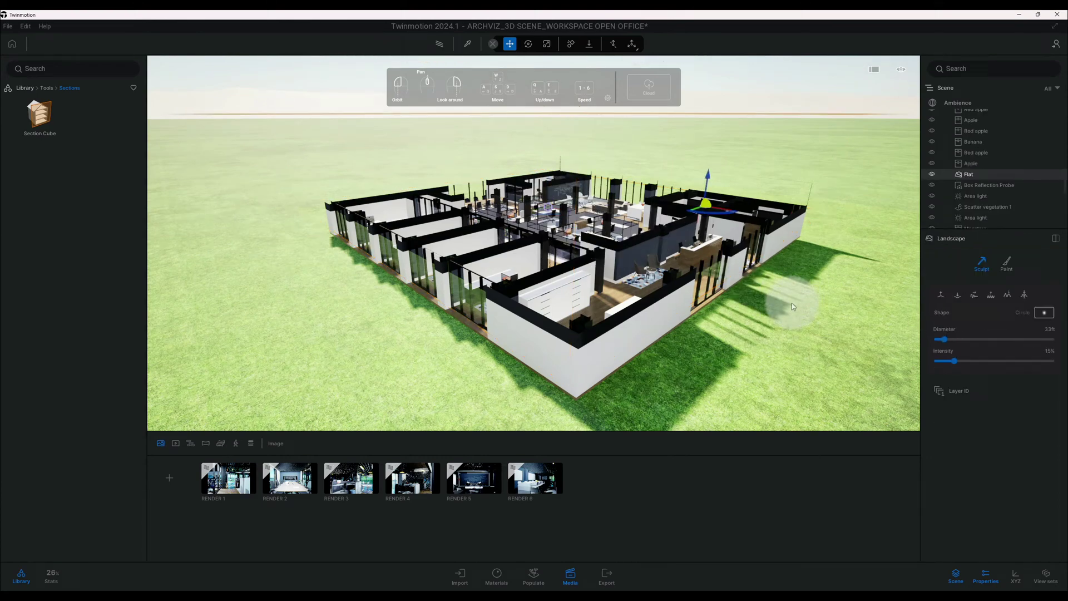
scroll(790, 303, "up", 3)
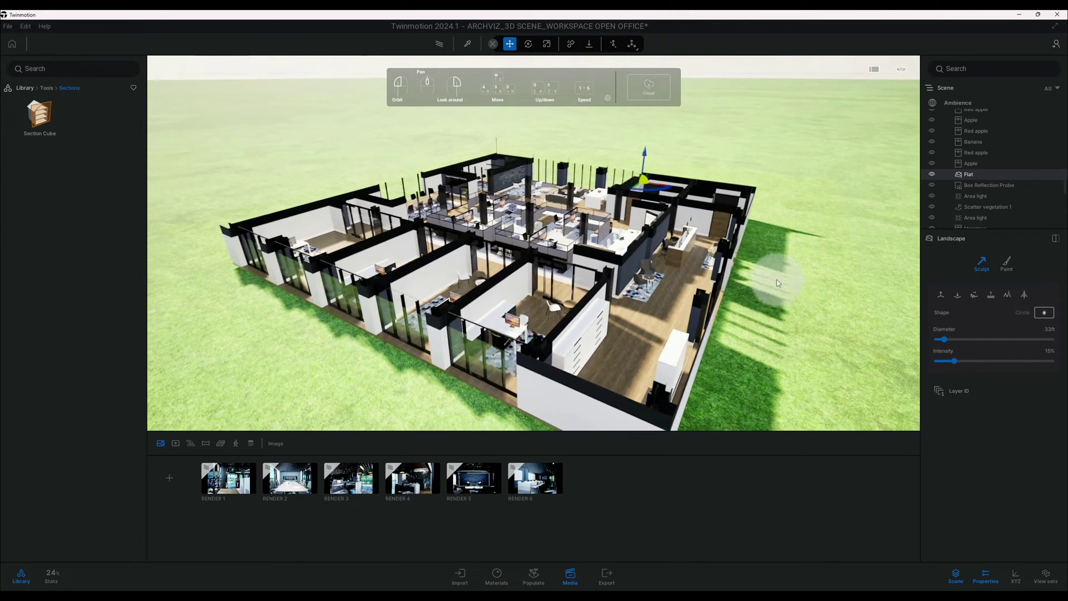
scroll(778, 282, "down", 2)
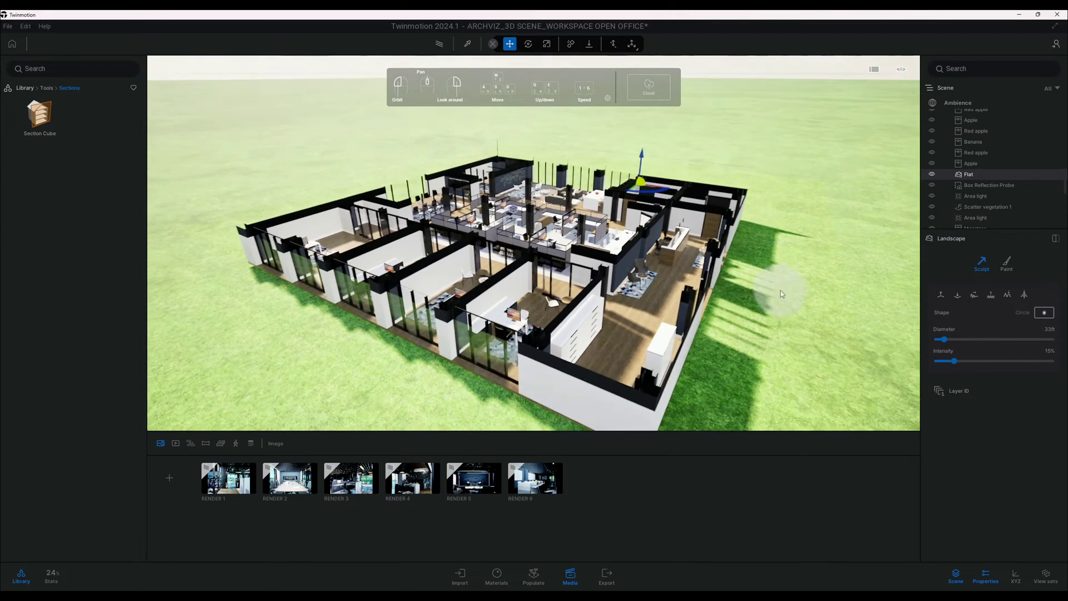
left_click(901, 69)
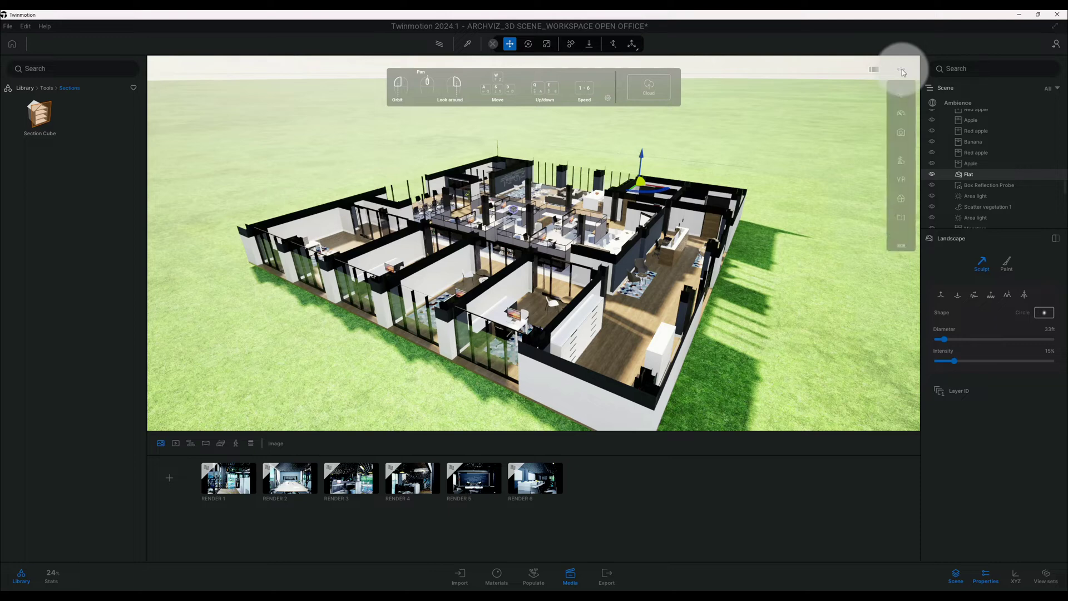
left_click(902, 200)
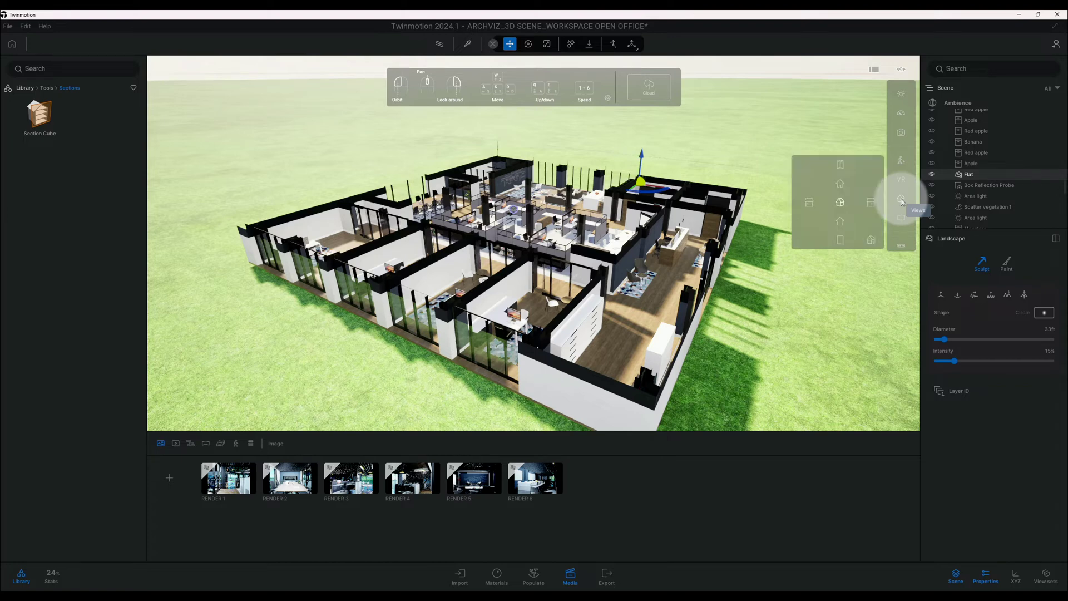
left_click(840, 165)
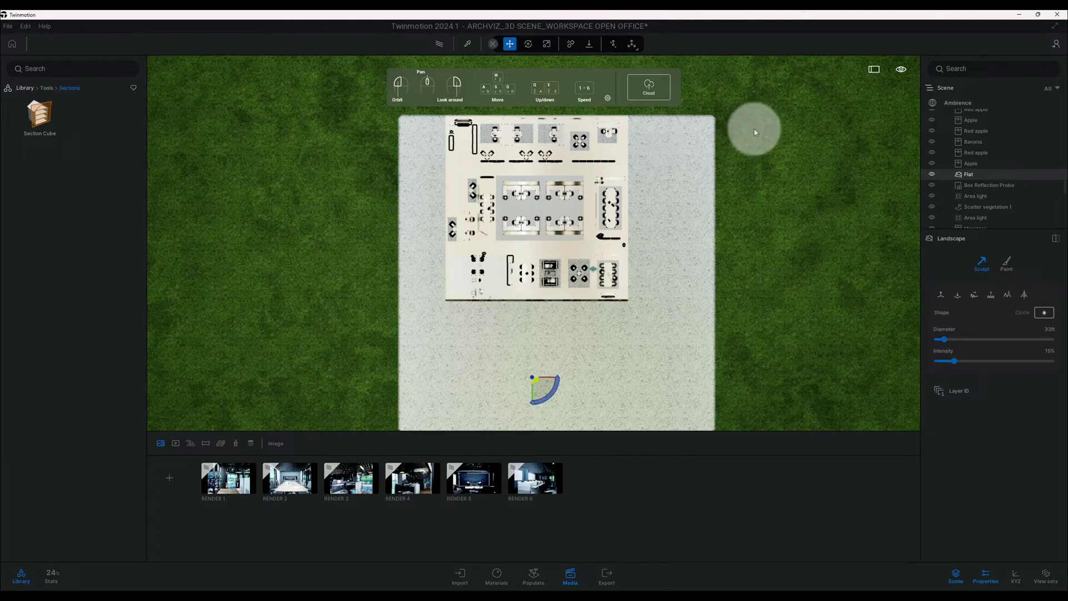
Step: Compare against a perspective view, return to Top, and toggle the Flat landscape's visibility off and on
mouse_move(901, 70)
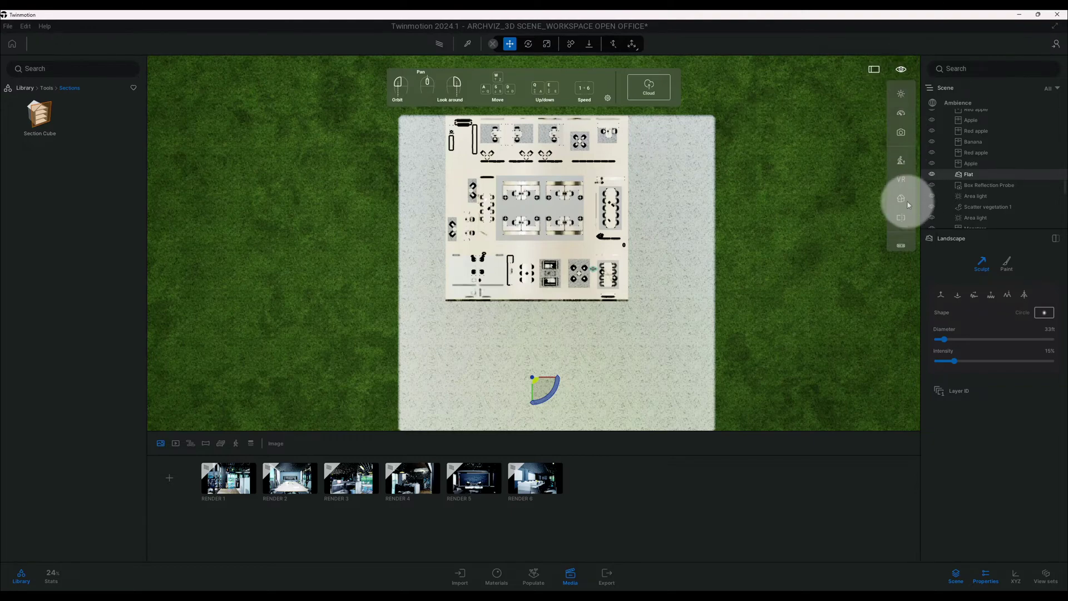
mouse_move(901, 199)
left_click(873, 241)
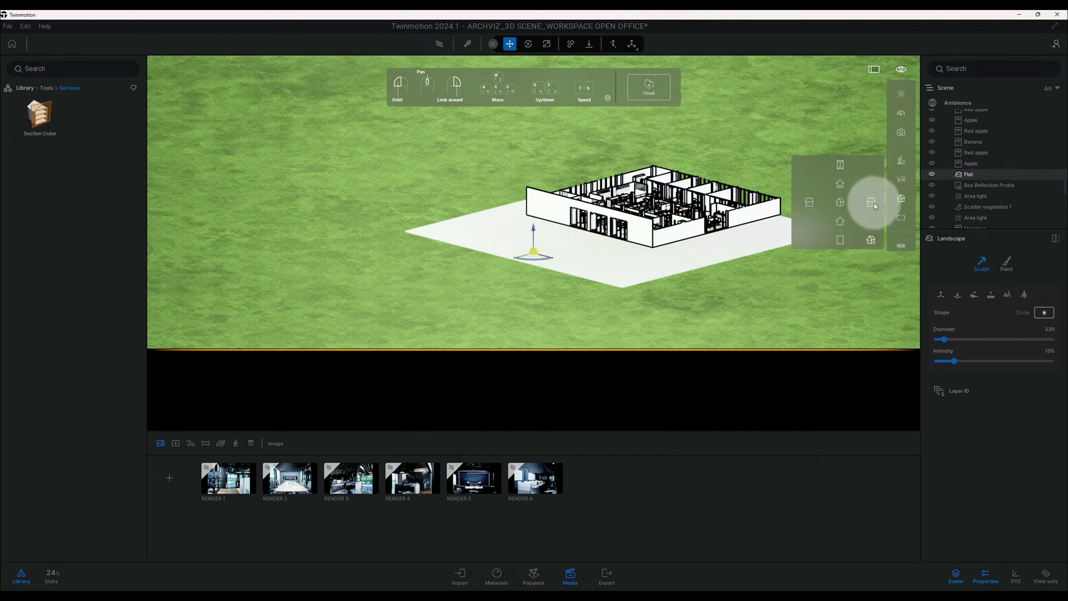
left_click(840, 166)
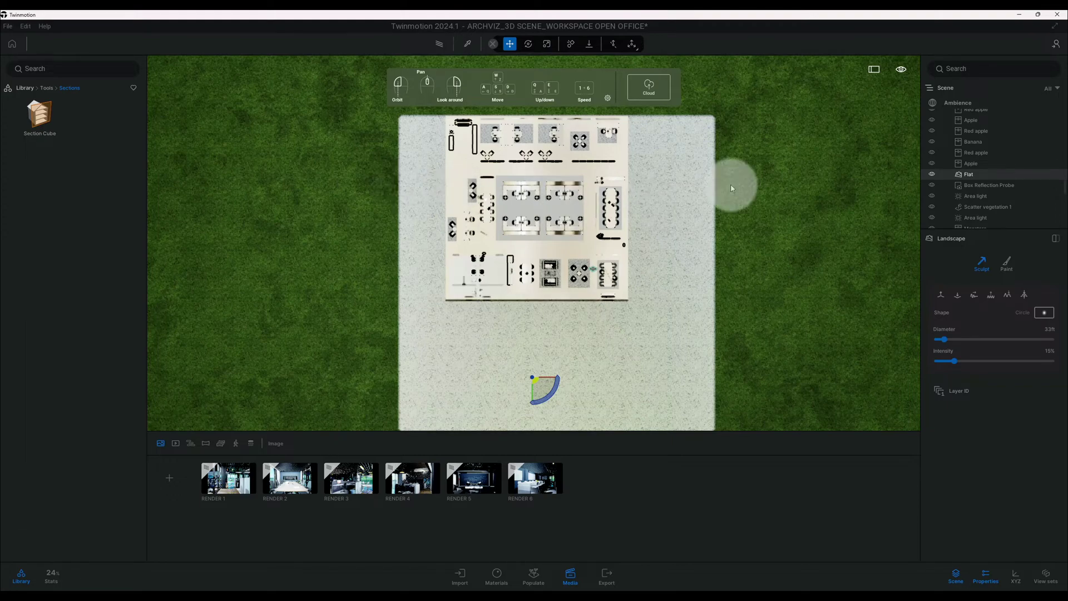
left_click(933, 174)
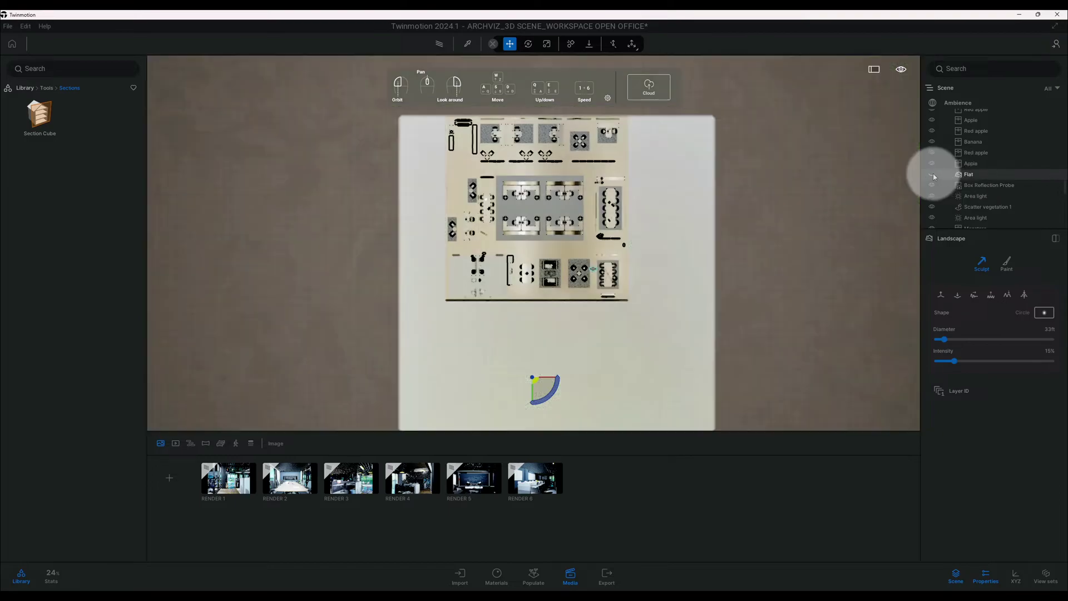
left_click(932, 174)
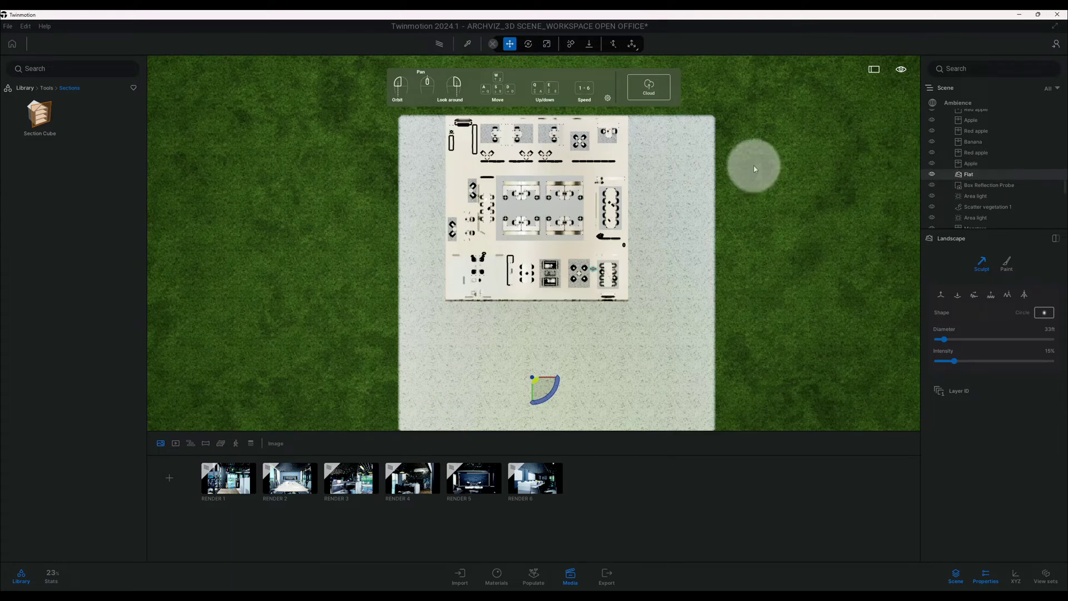
Step: Delete the Flat grass landscape from the scene
left_click(27, 89)
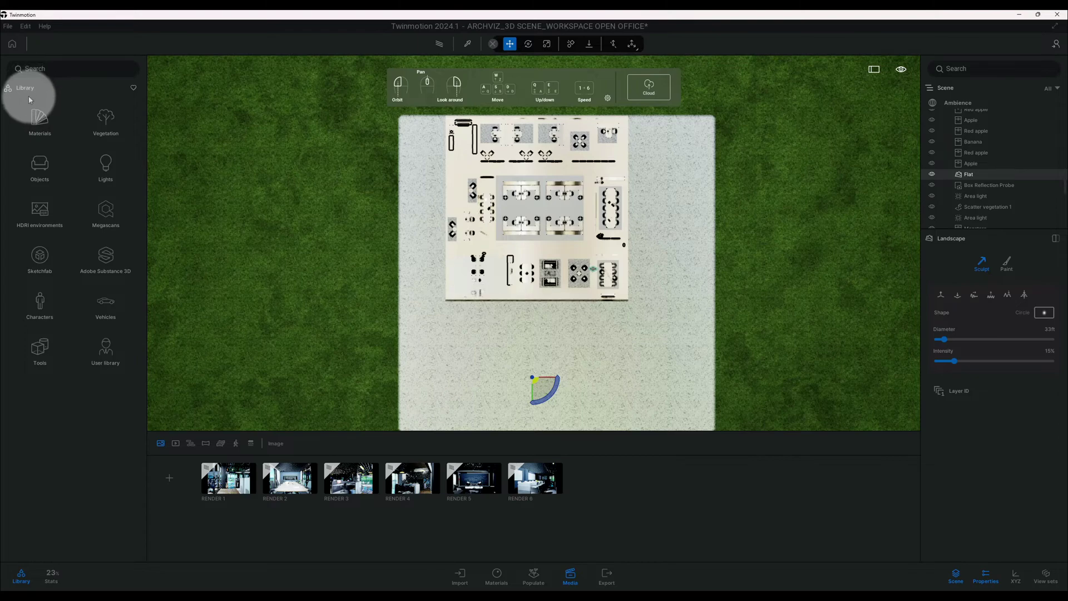
left_click(46, 130)
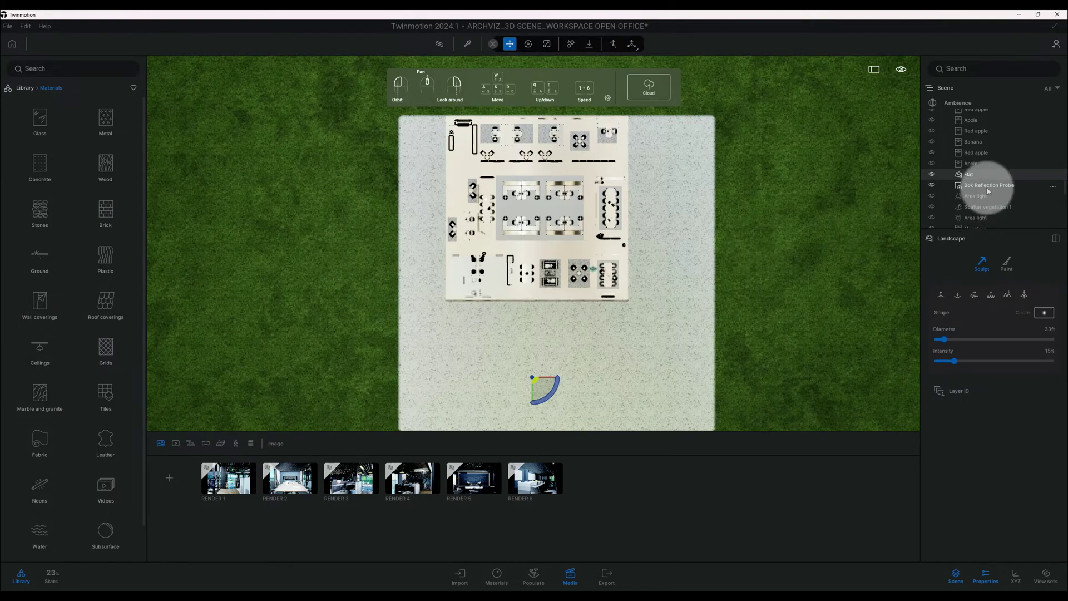
left_click(1051, 175)
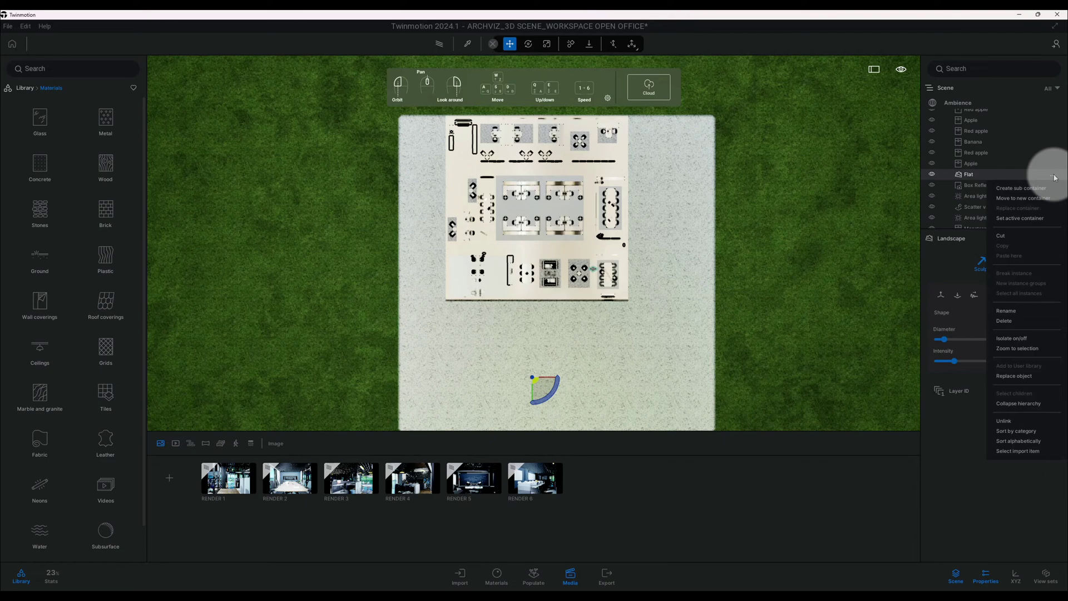
left_click(1008, 321)
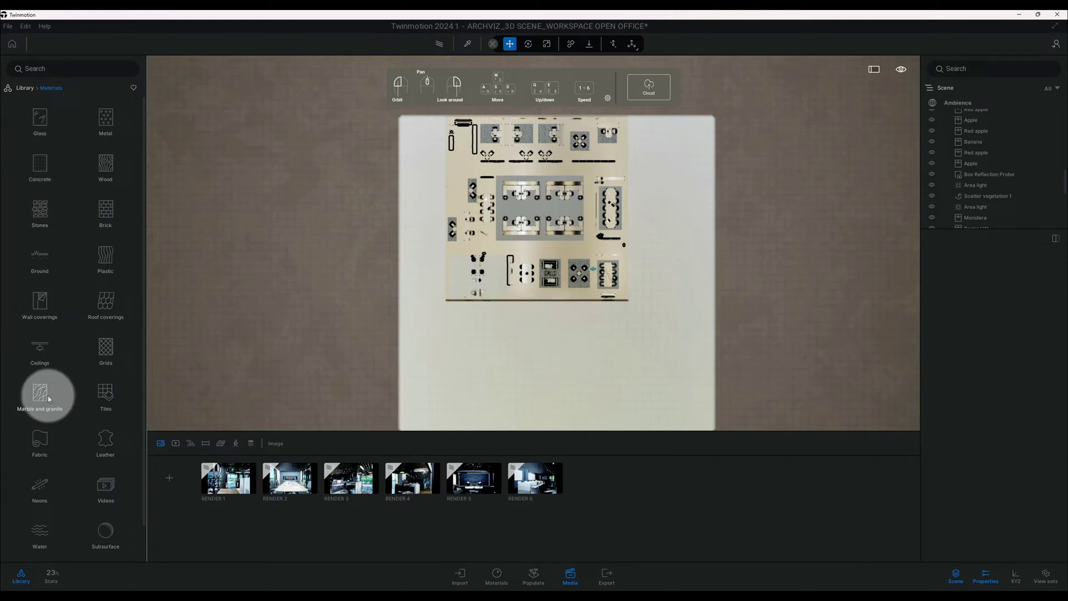
Step: Apply a white Matte painted wall material from Wall coverings to the ground
left_click(40, 309)
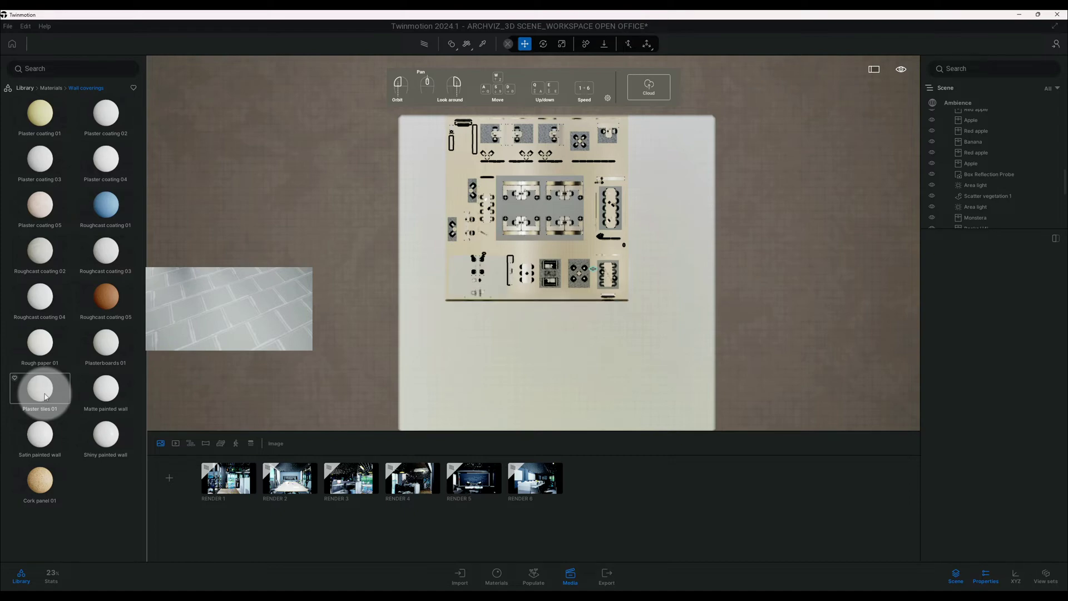
mouse_move(100, 426)
left_mouse_down()
mouse_move(106, 386)
mouse_move(295, 343)
left_mouse_up()
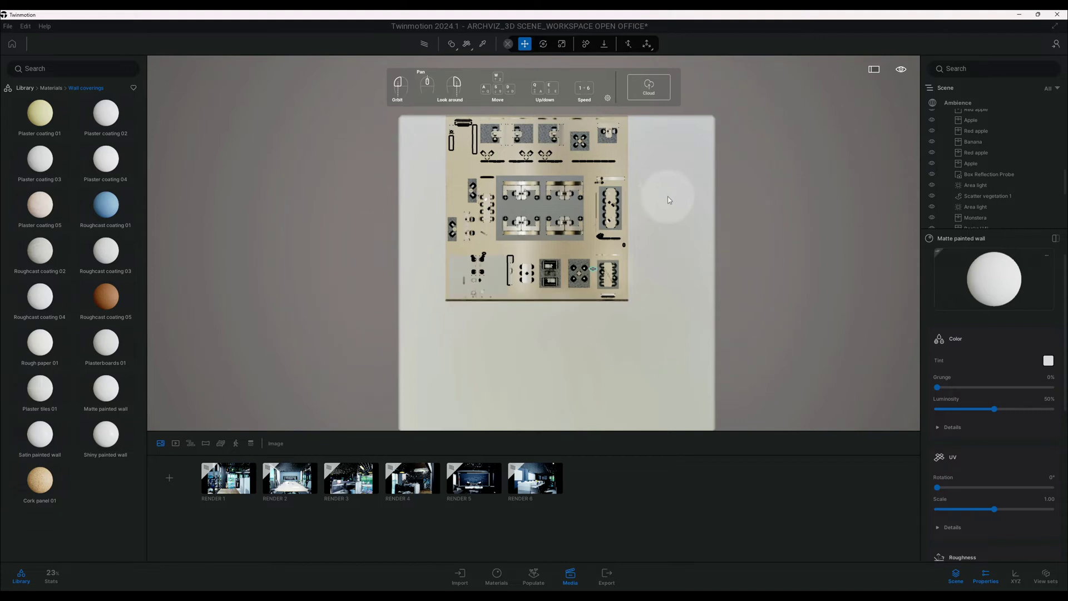
left_click(771, 246)
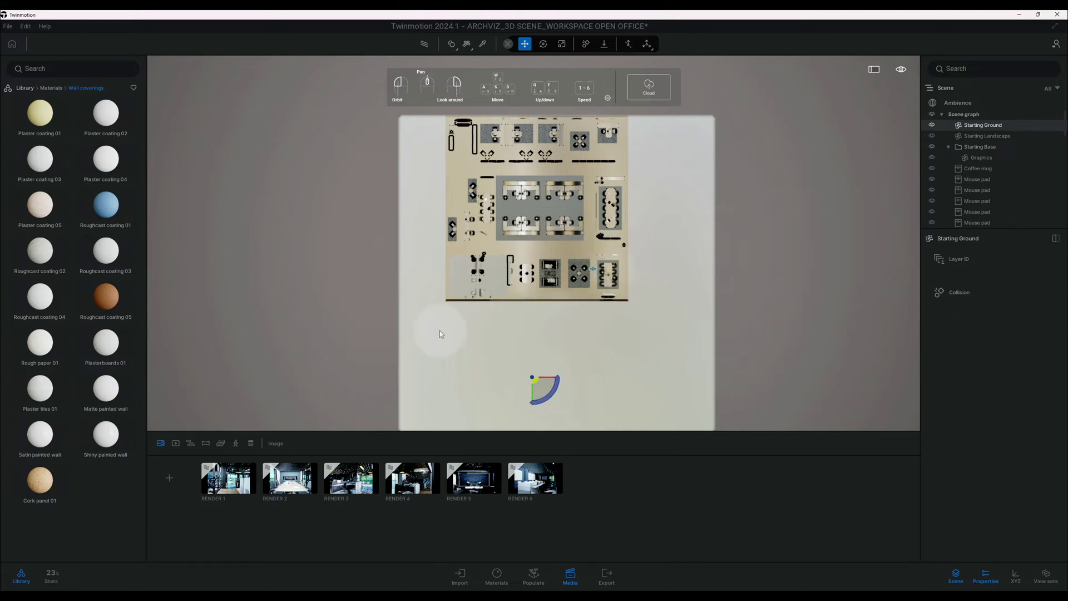
Step: Add a seventh image from the top-down view and rename it 'office floor plan'
left_click(171, 477)
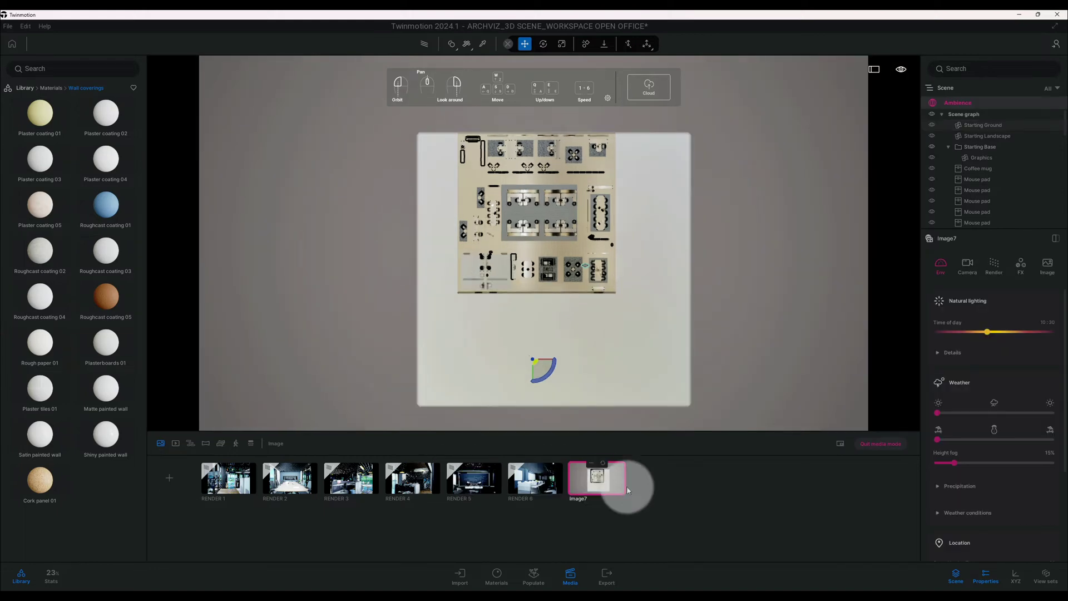
left_click(592, 466)
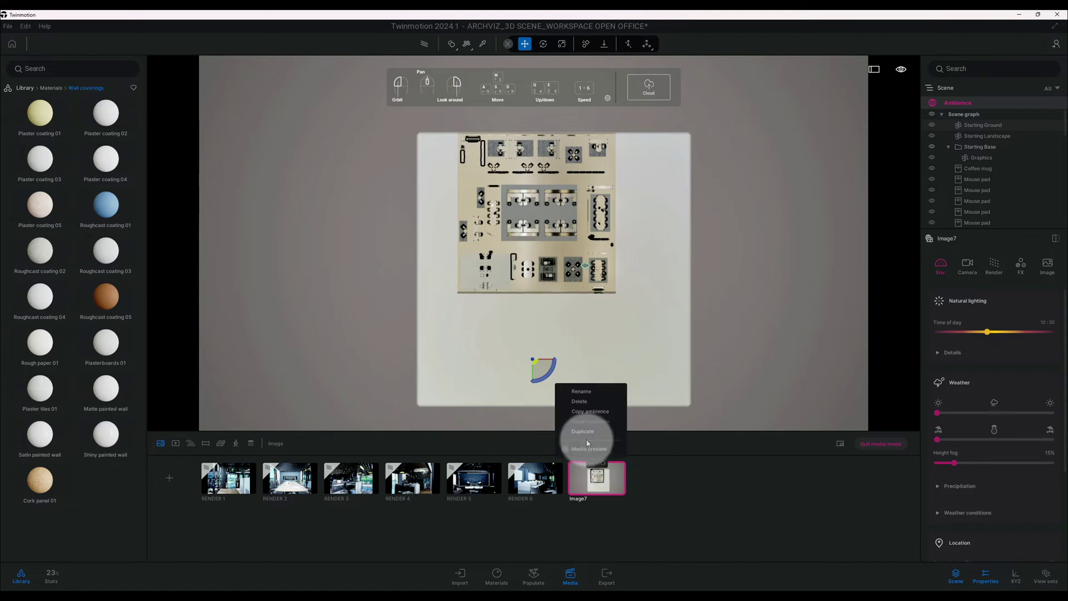
left_click(580, 389)
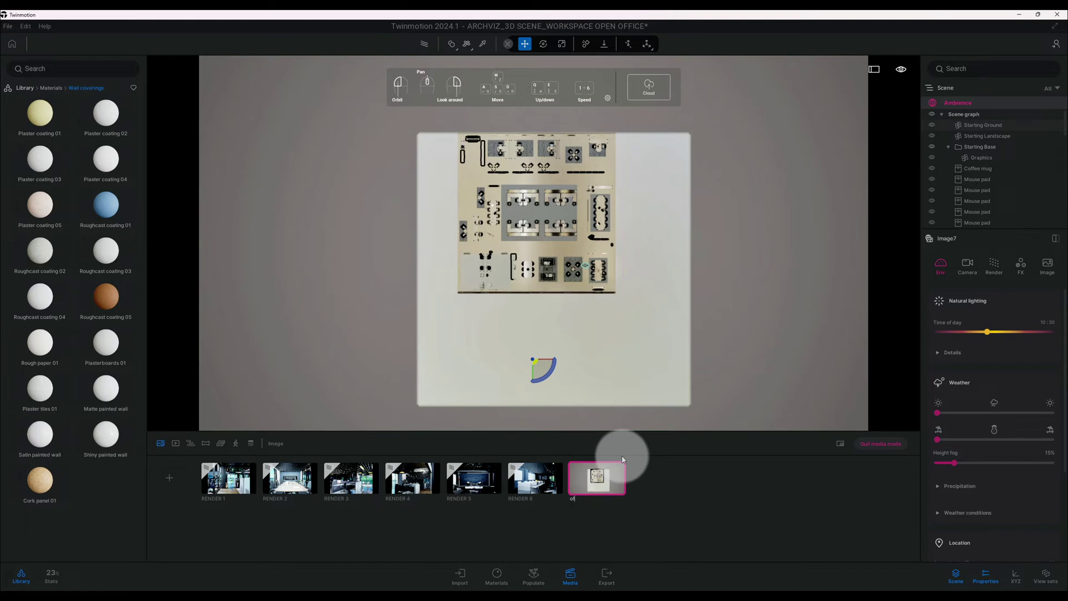
type("fice floor plan")
key("Return")
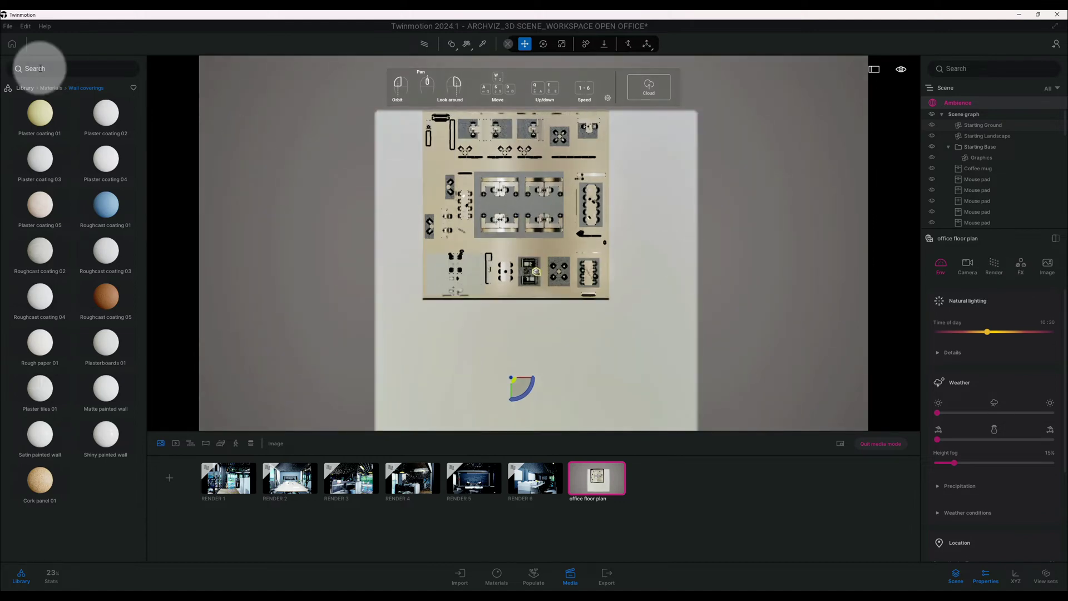
left_click(25, 88)
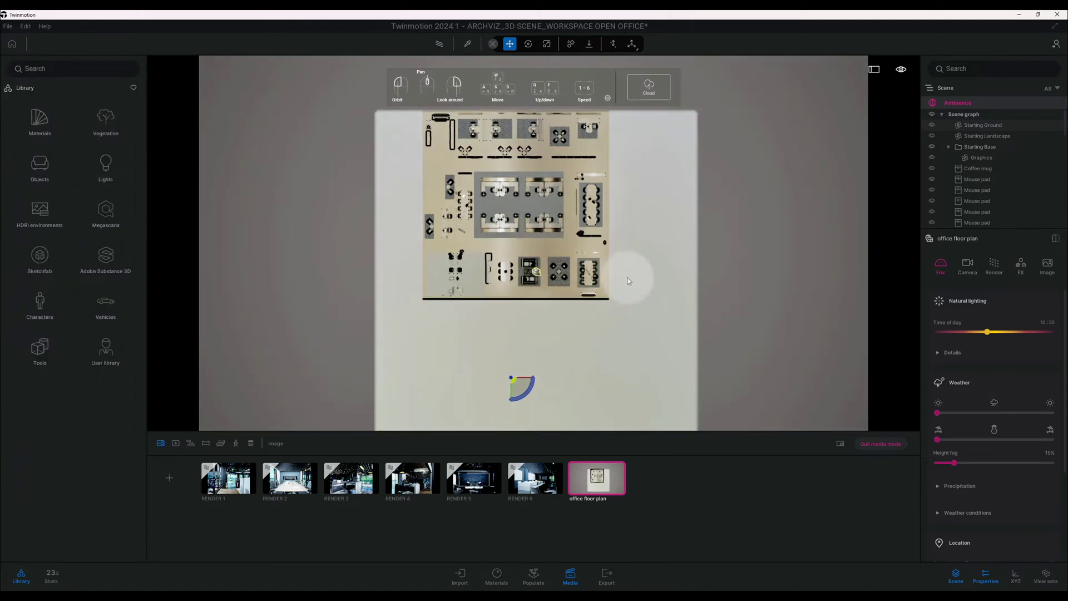
scroll(638, 272, "up", 5)
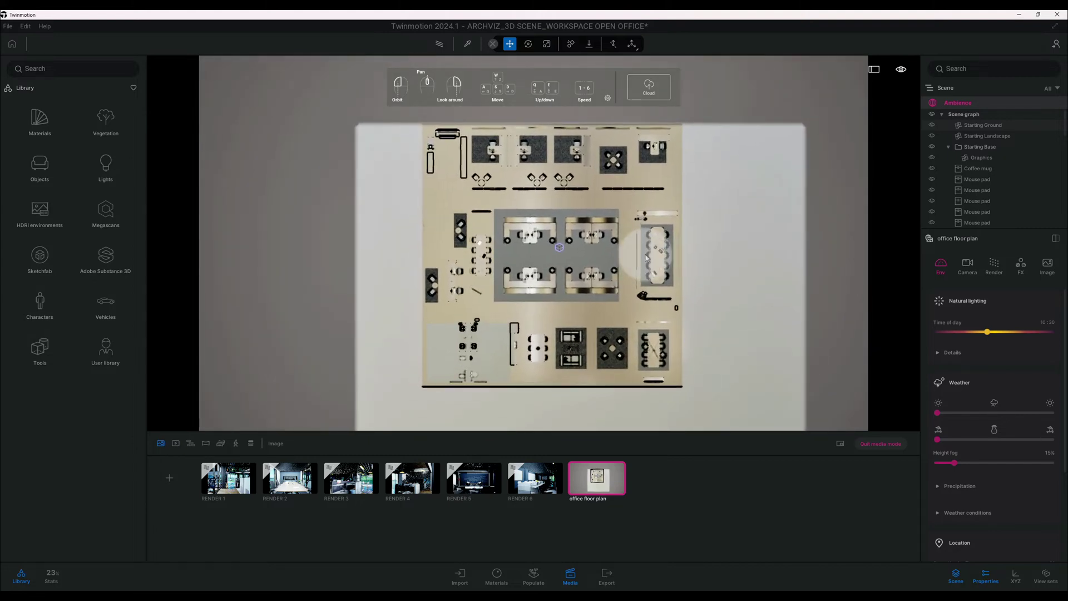
Step: Set the time of day to 09:30 and lower the sun intensity to its minimum
scroll(687, 253, "up", 2)
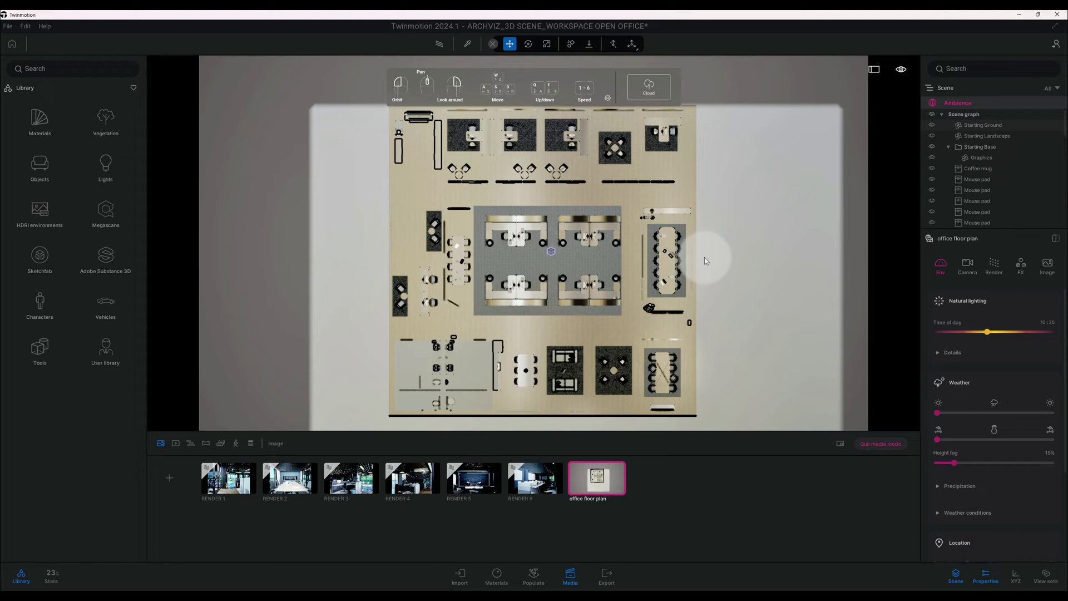
scroll(706, 256, "down", 2)
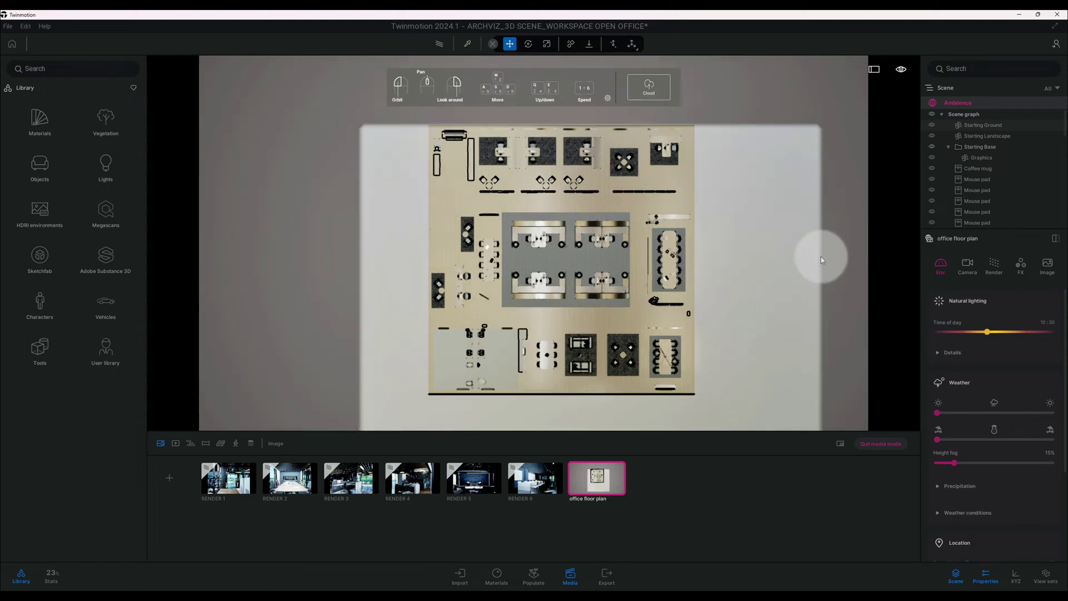
double_click(1044, 322)
type("9")
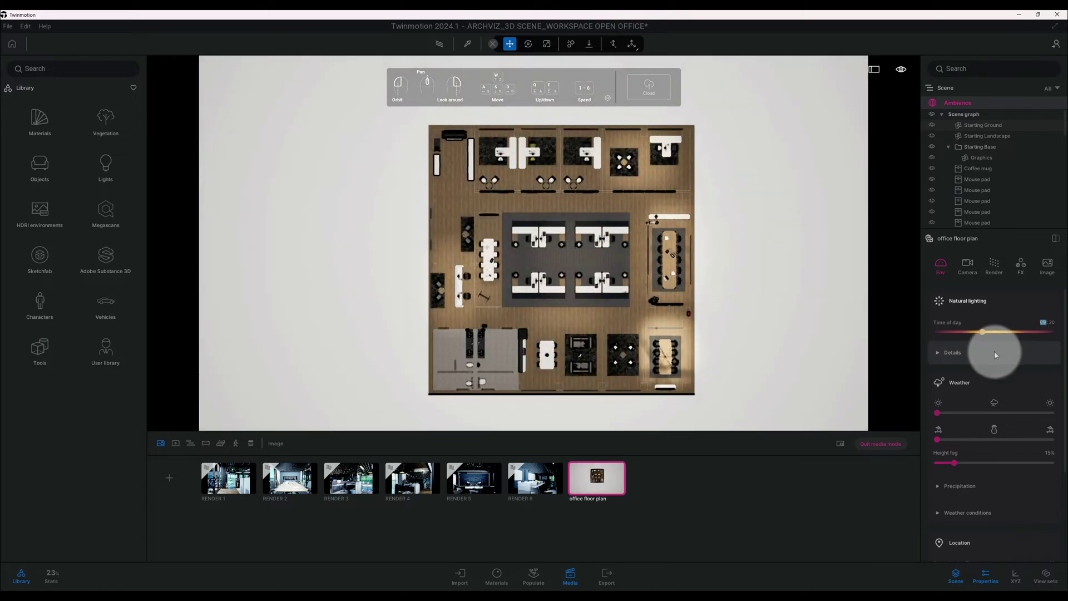
left_click(996, 352)
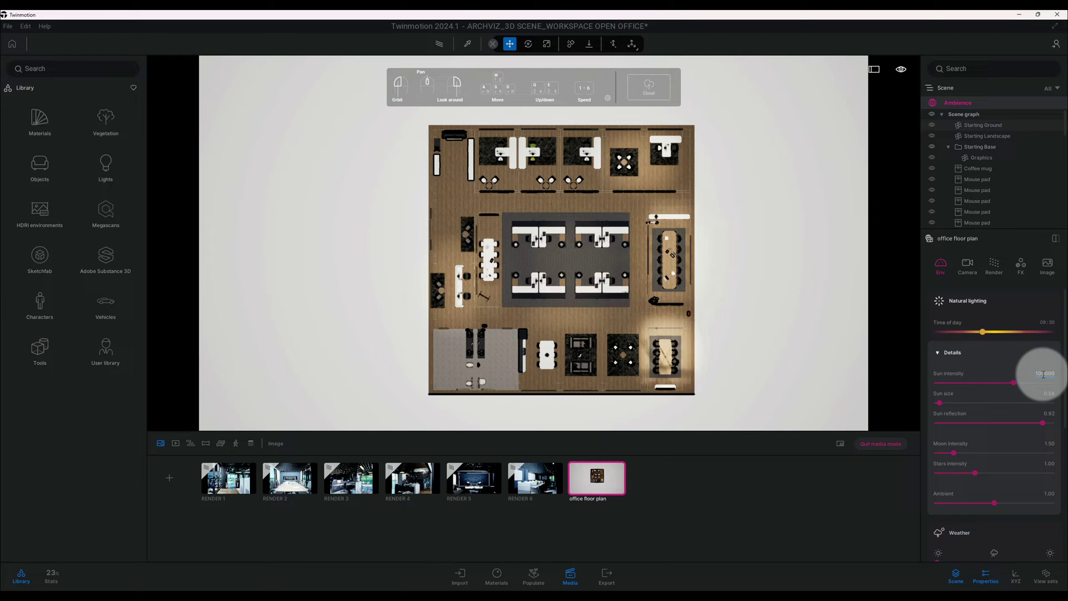
left_click(1043, 374)
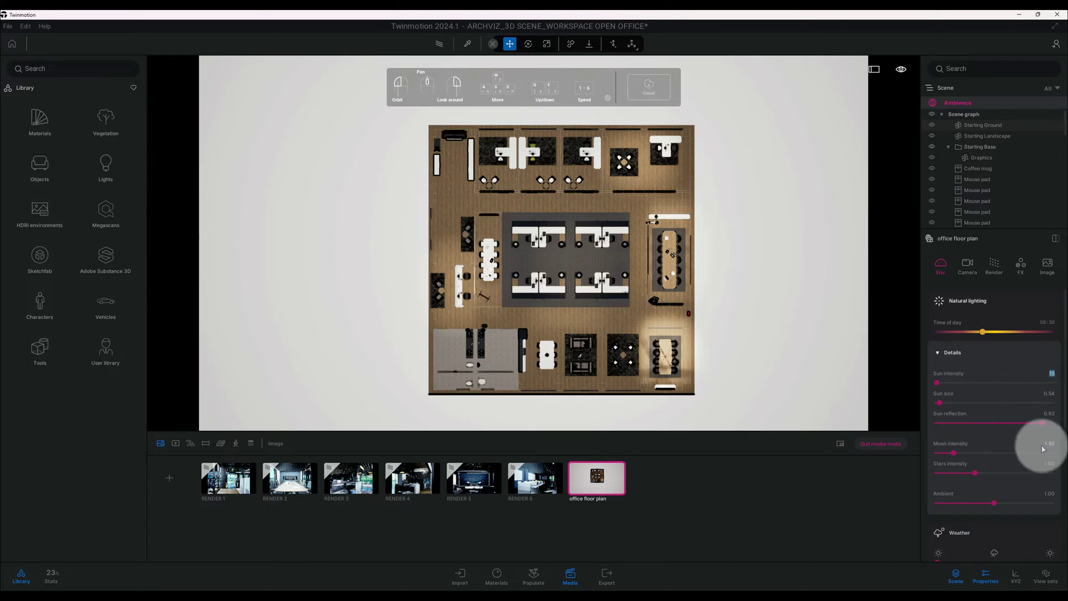
scroll(1045, 440, "down", 1)
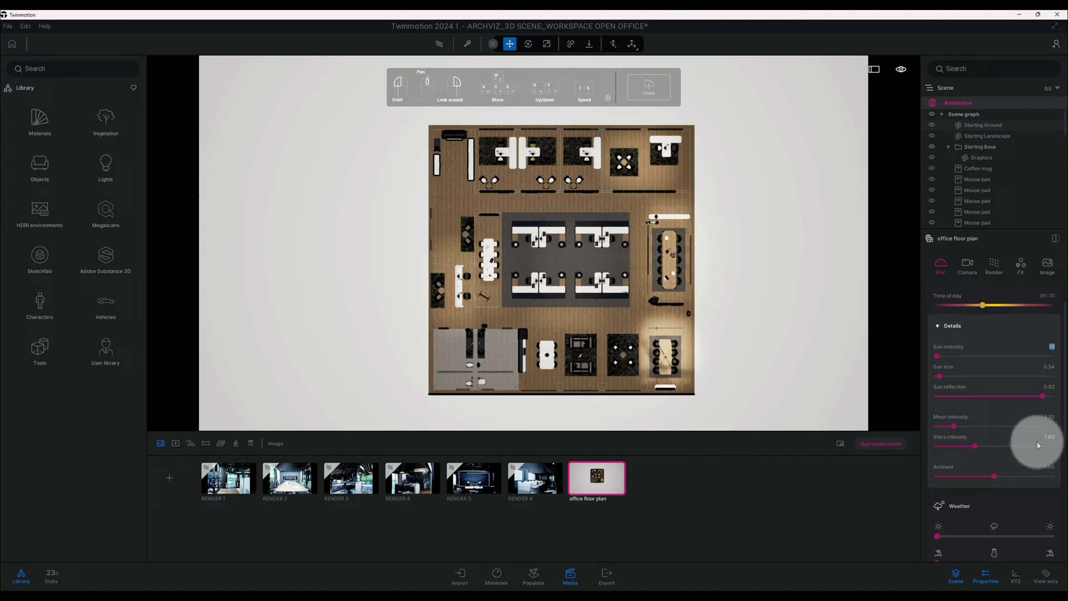
scroll(1045, 437, "down", 2)
scroll(1037, 418, "down", 7)
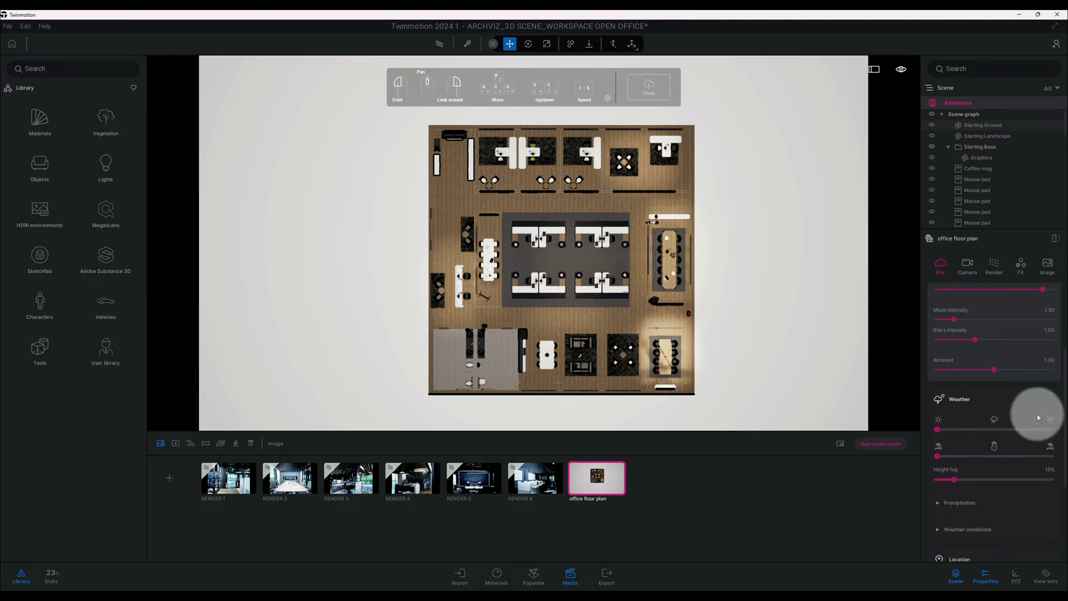
scroll(1027, 430, "down", 1)
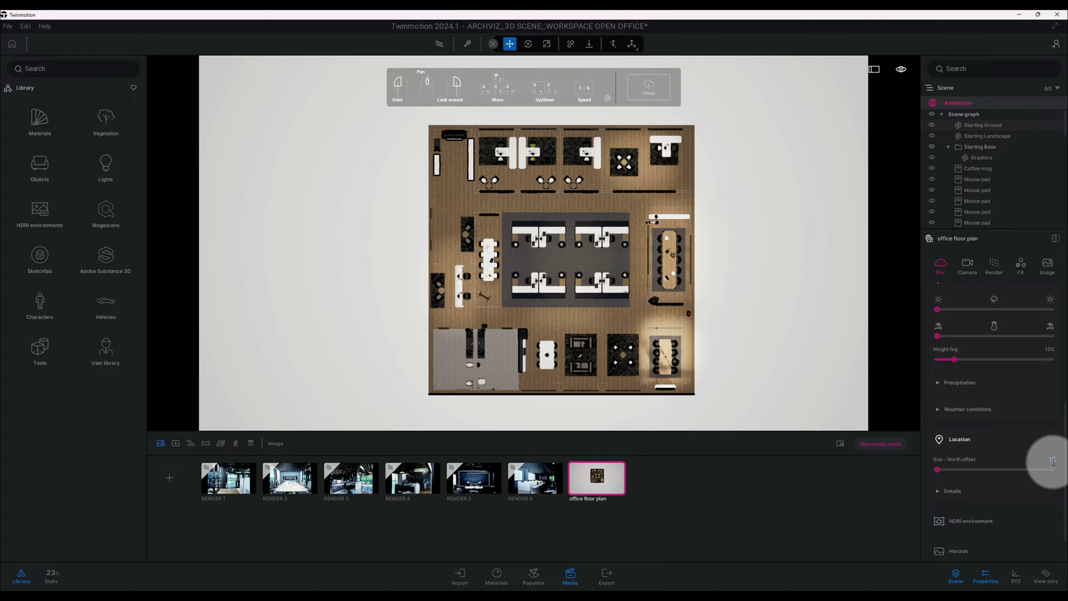
Step: Set the sun–north offset to 200° and the month to June, then expand HDRI environment settings
left_click_drag(1053, 461, 1054, 462)
left_click(1020, 488)
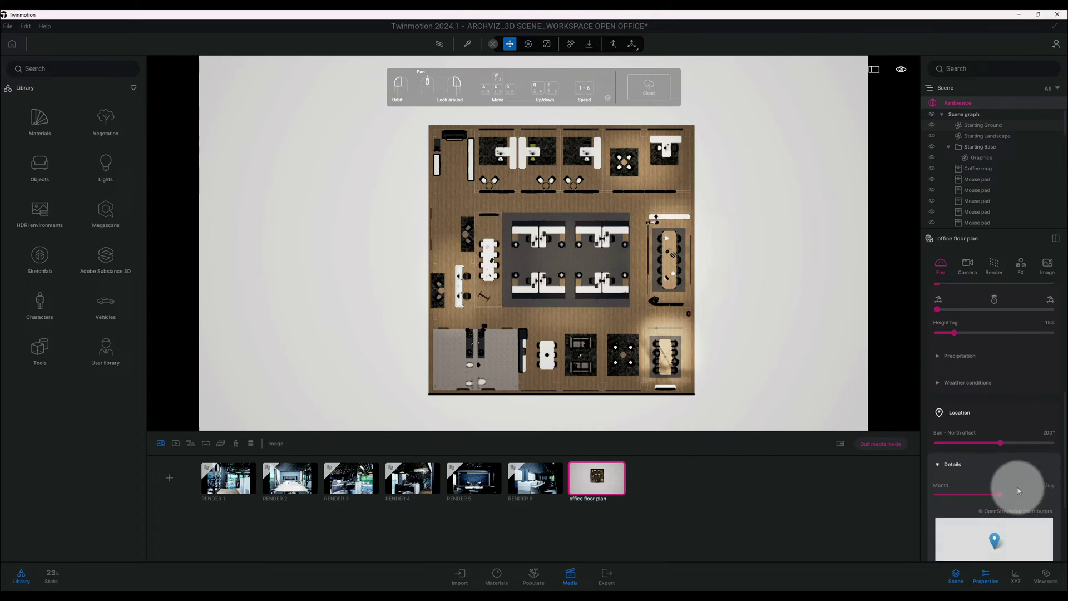
scroll(960, 470, "down", 1)
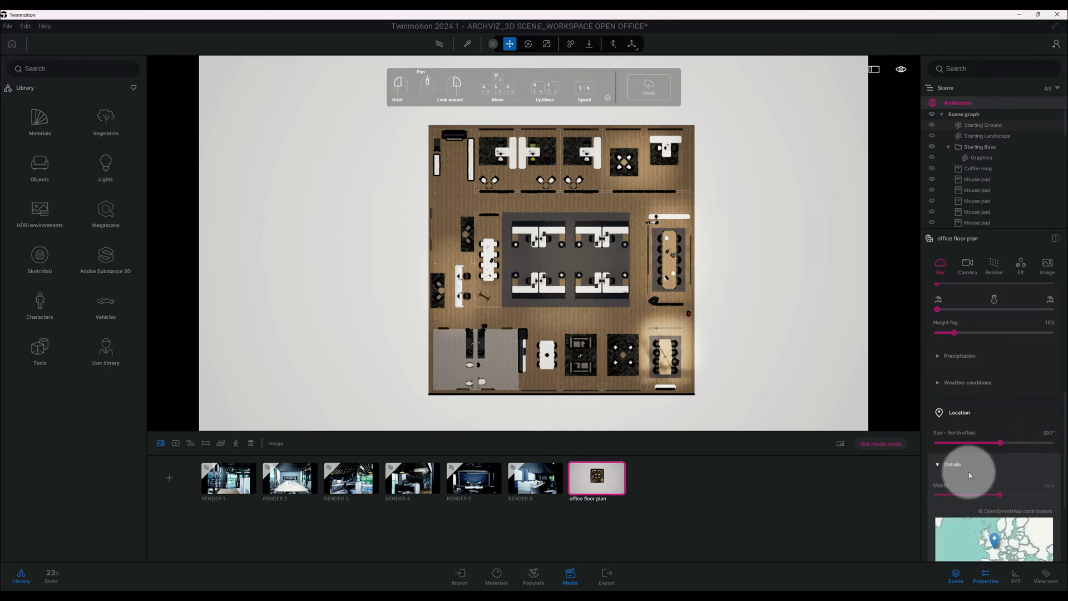
left_click_drag(1000, 496, 989, 494)
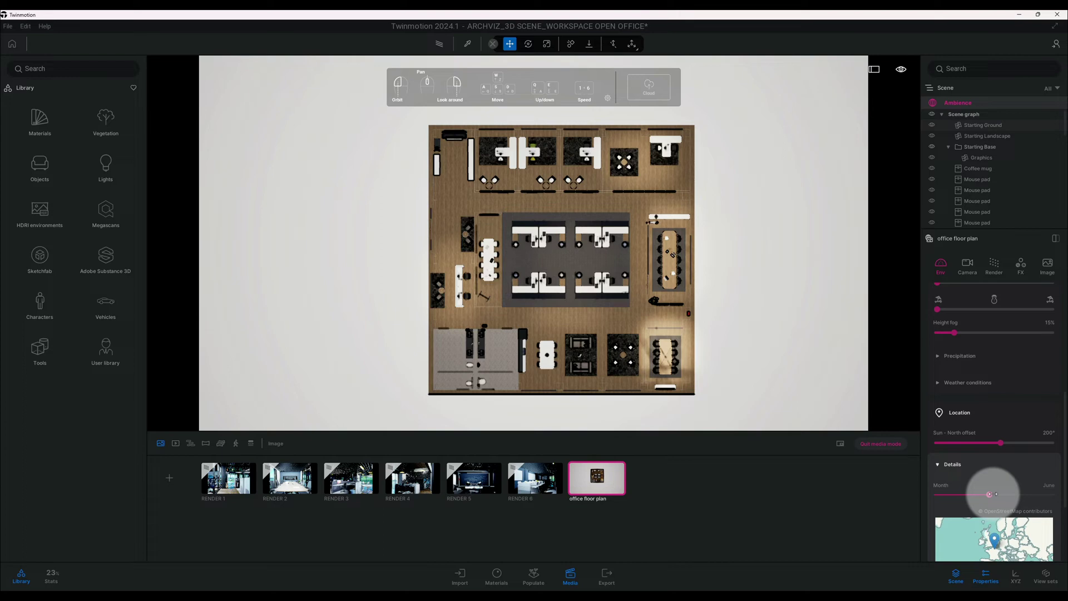
scroll(1017, 461, "down", 2)
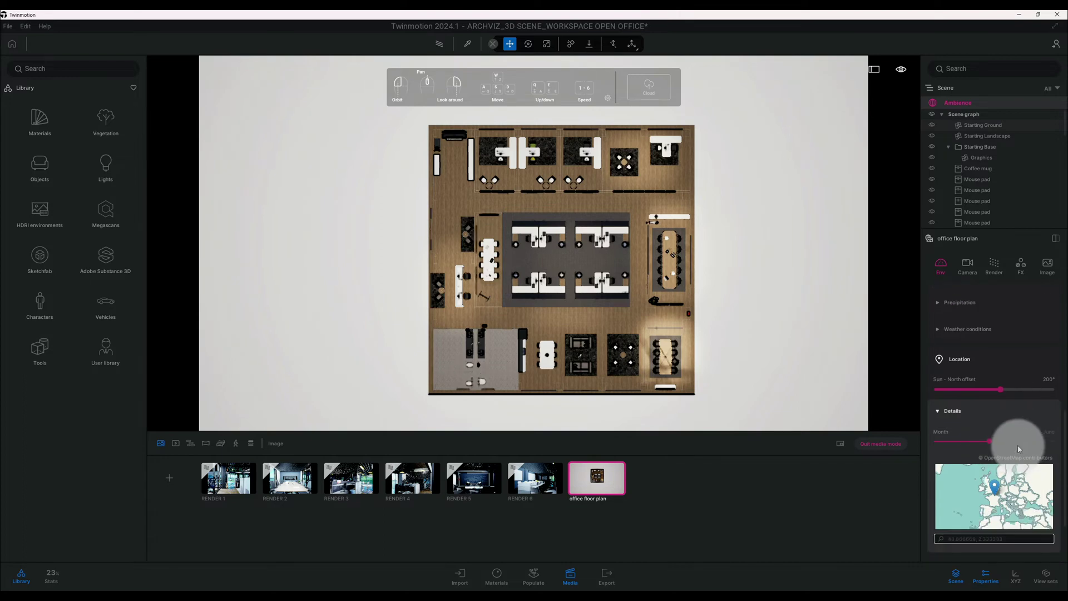
scroll(1017, 445, "down", 3)
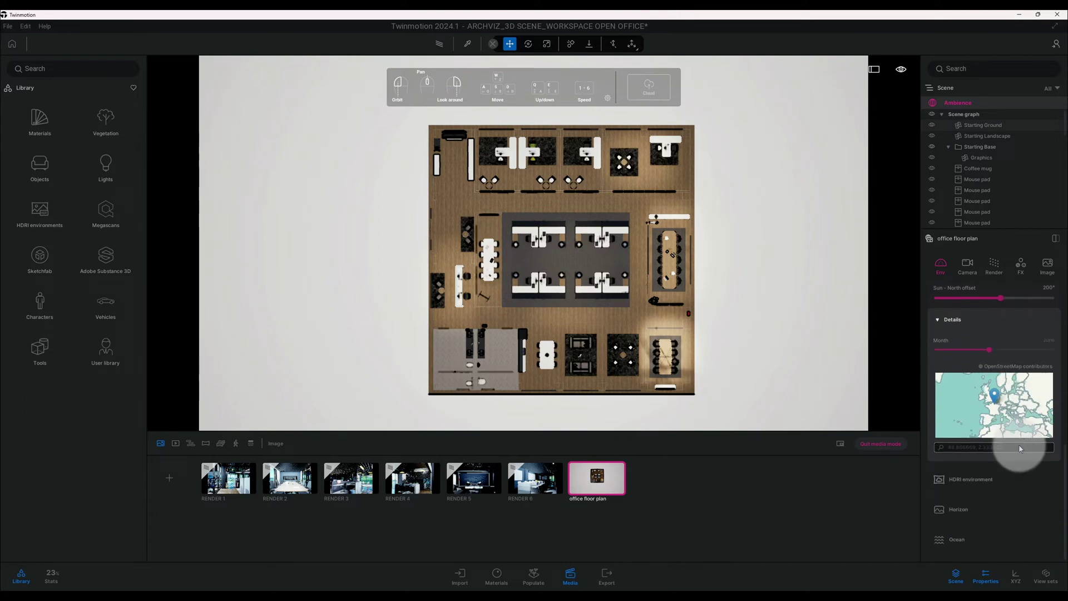
left_click(1015, 486)
scroll(1015, 479, "down", 2)
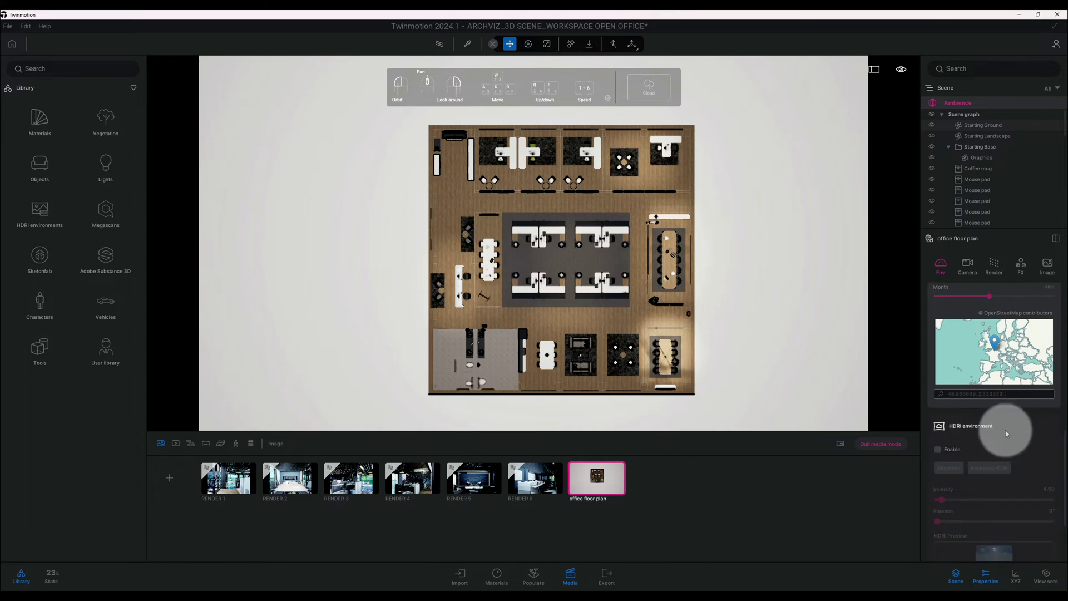
Step: Enable the Noon Clear 01 HDRI sky at intensity 2.00 and open its preview options
left_click(939, 449)
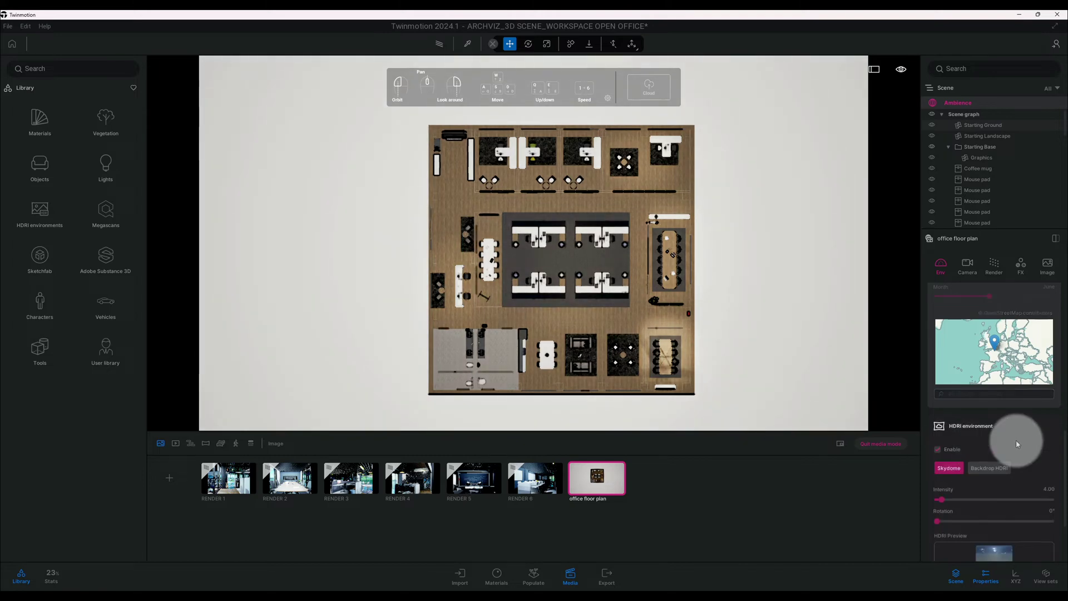
scroll(1016, 440, "down", 2)
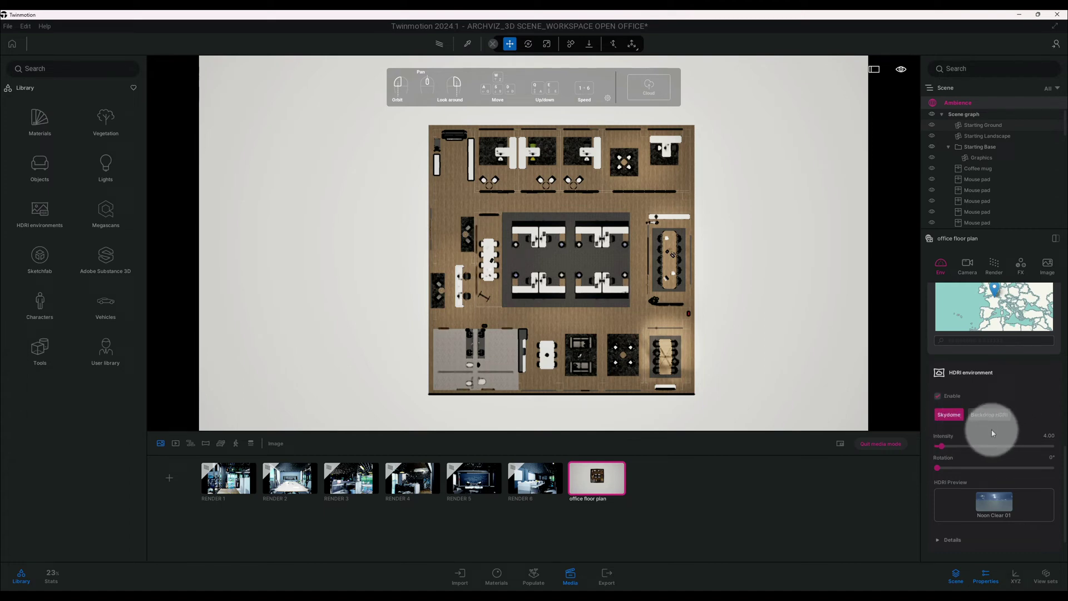
left_click(1050, 436)
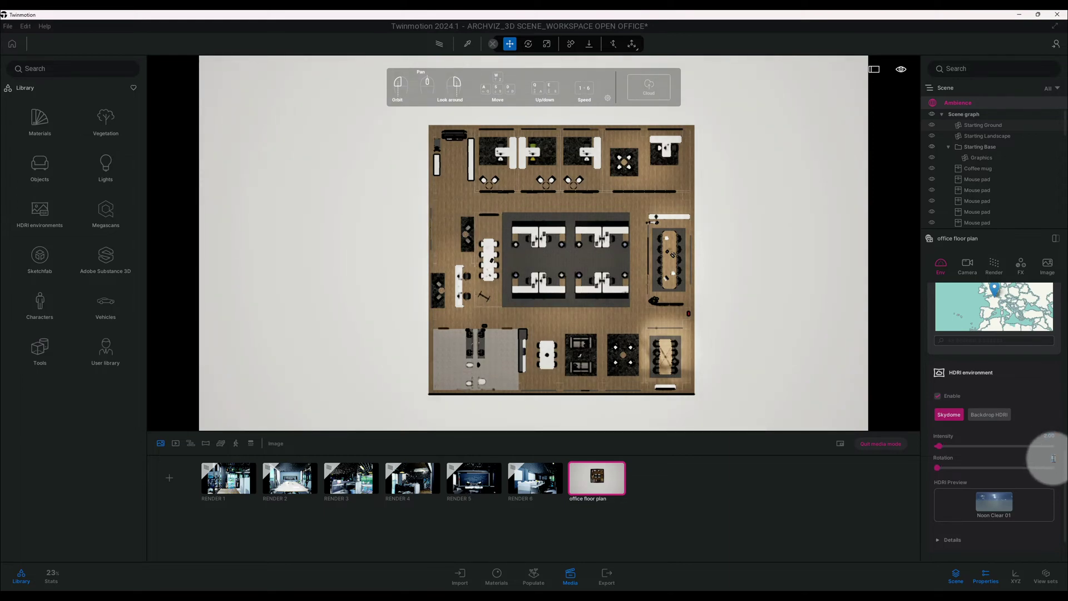
scroll(1011, 448, "down", 1)
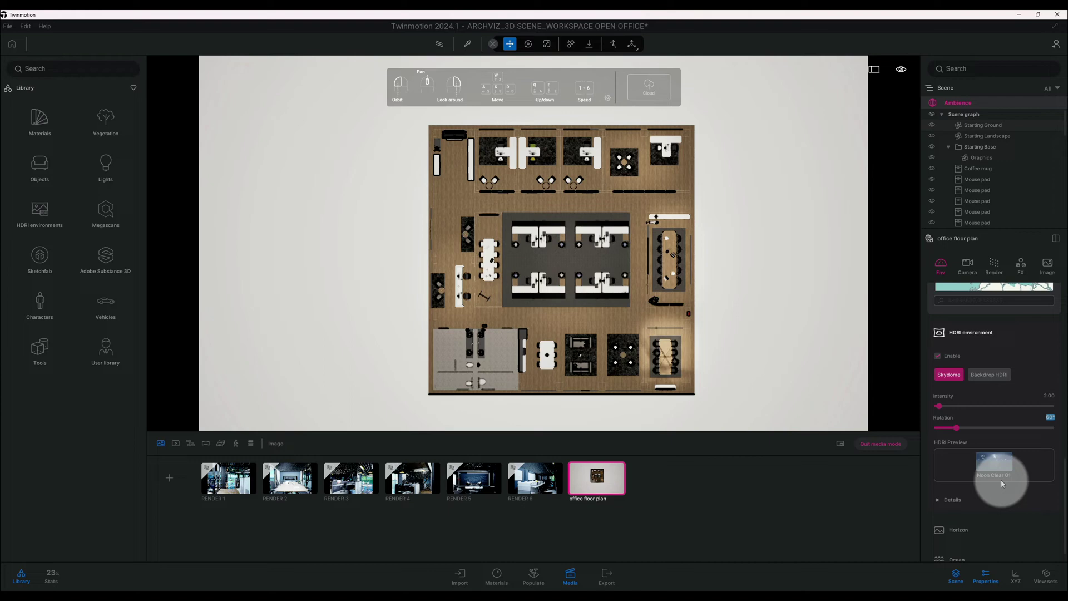
left_click(995, 460)
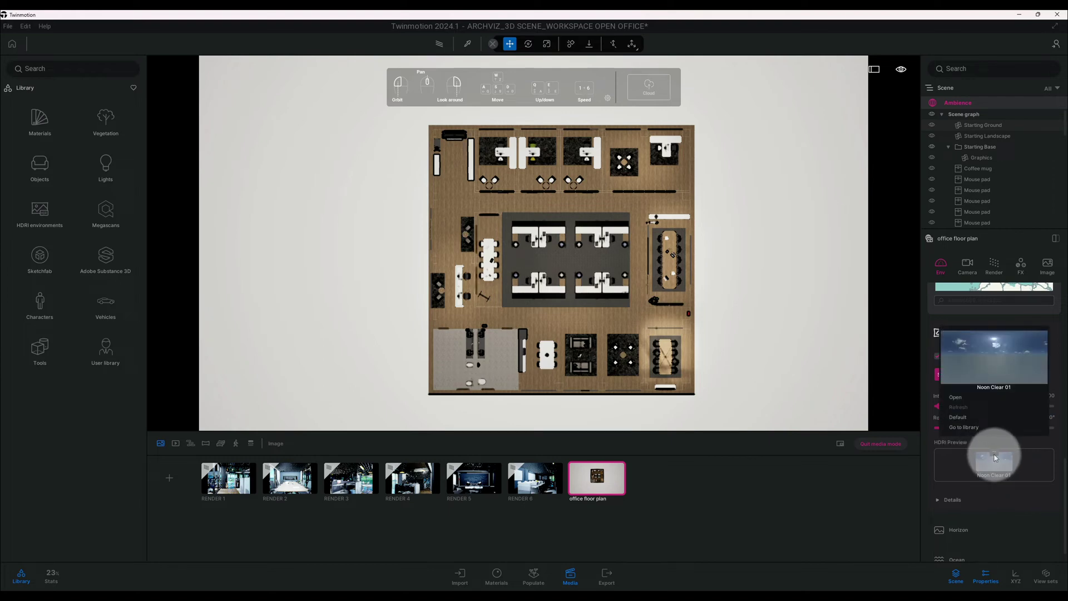
Step: Search the sky library for noon overcast assets
left_click(967, 428)
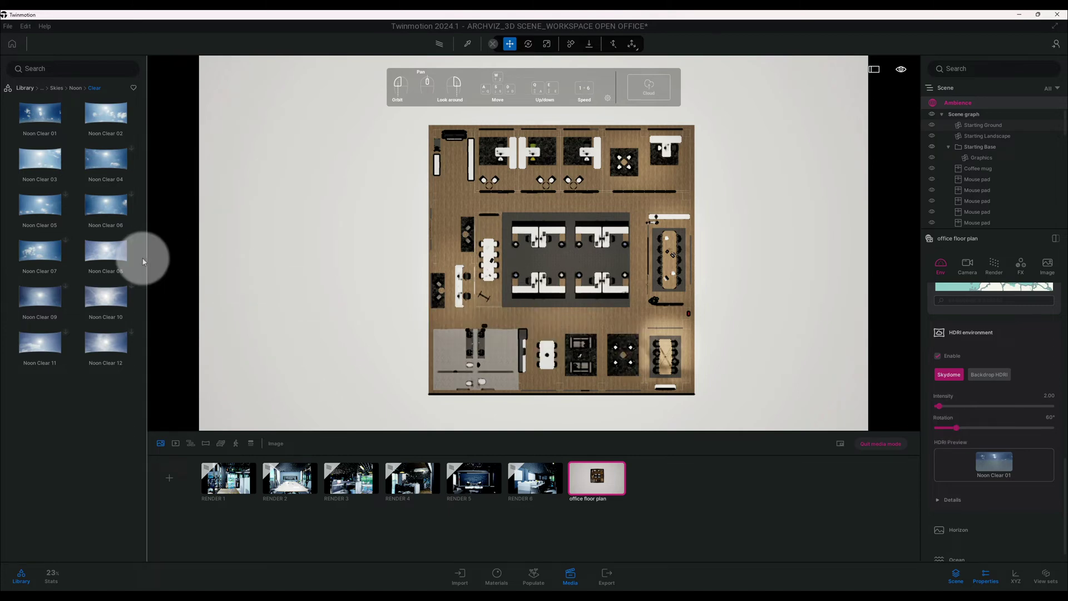
mouse_move(78, 120)
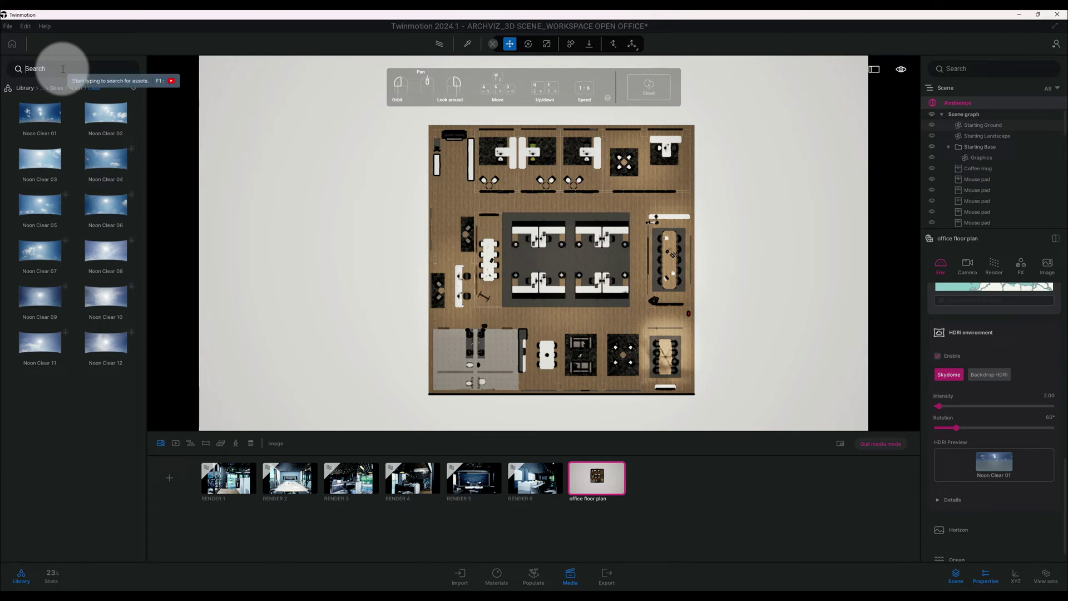
type("oon")
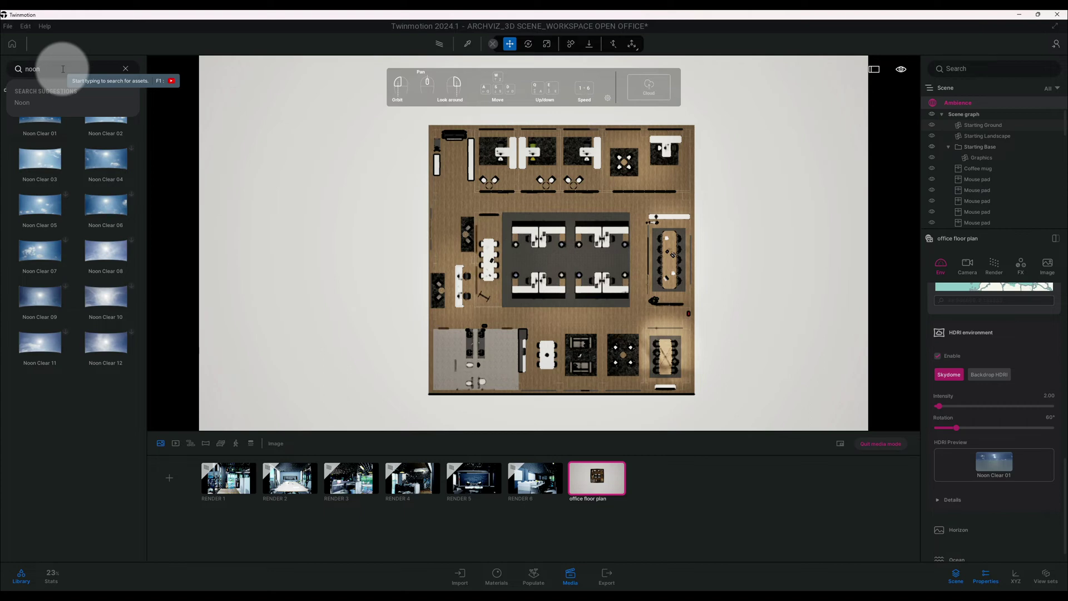
type("overca")
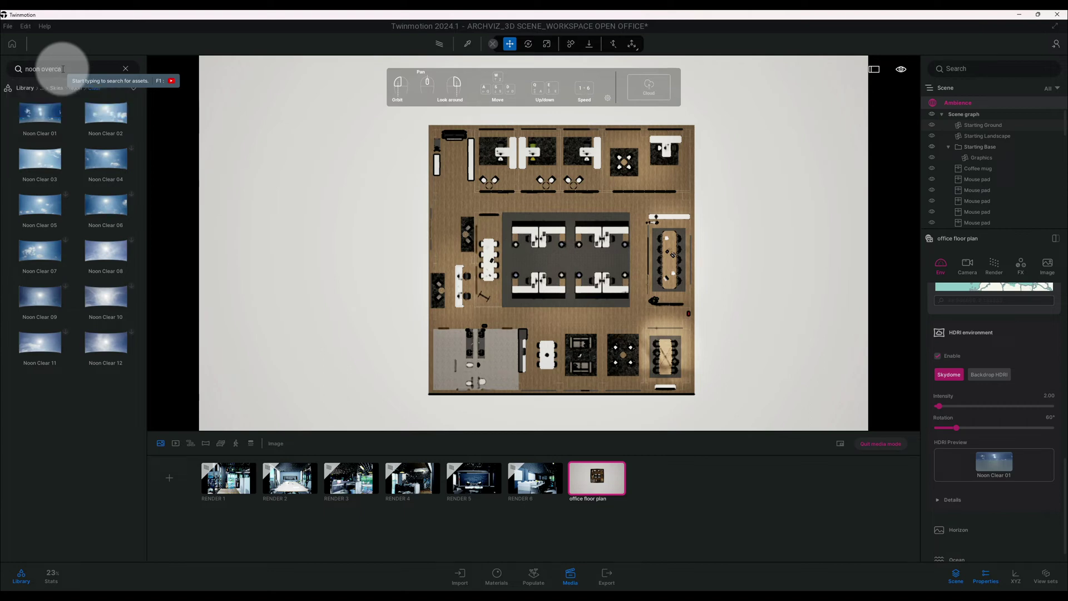
type("st")
key("Return")
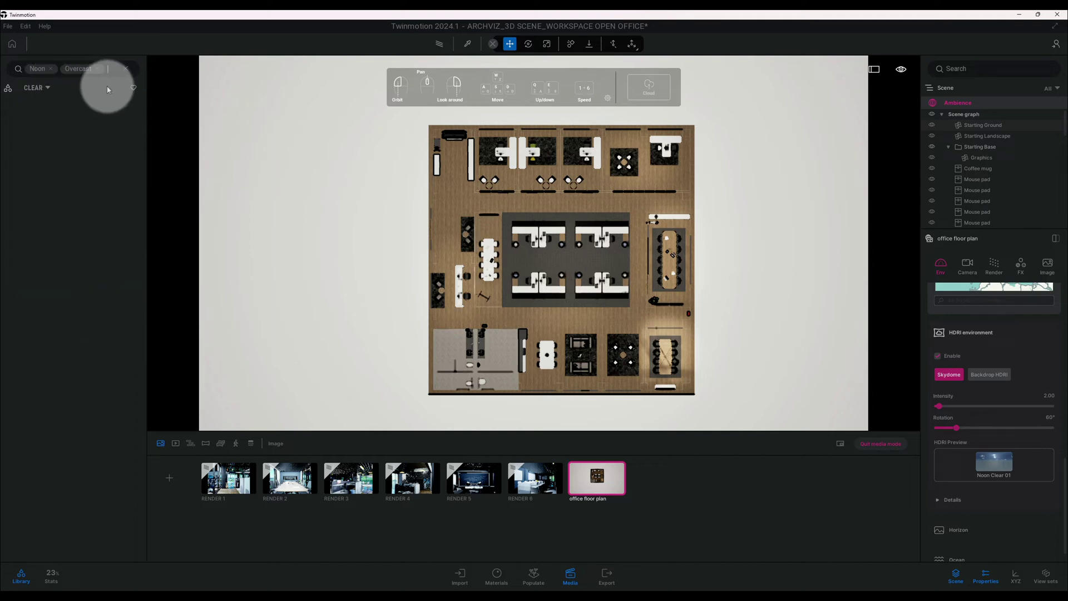
left_click(48, 87)
left_click(54, 89)
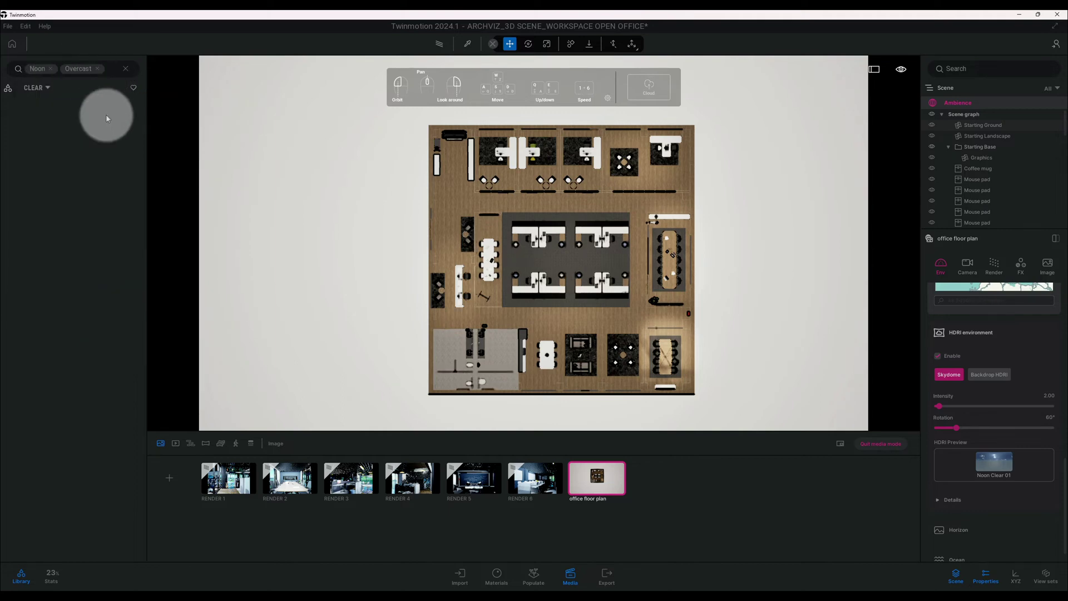
Step: Clear the search, browse Skies > Noon > Overcast and drag Noon Overcast 01 onto the scene
left_click(97, 69)
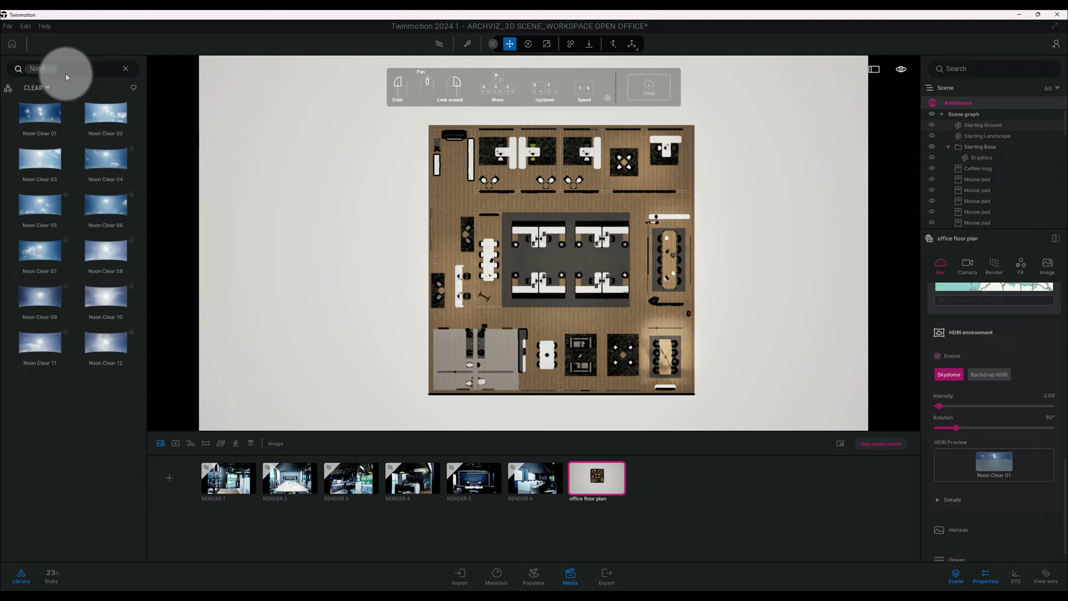
mouse_move(103, 162)
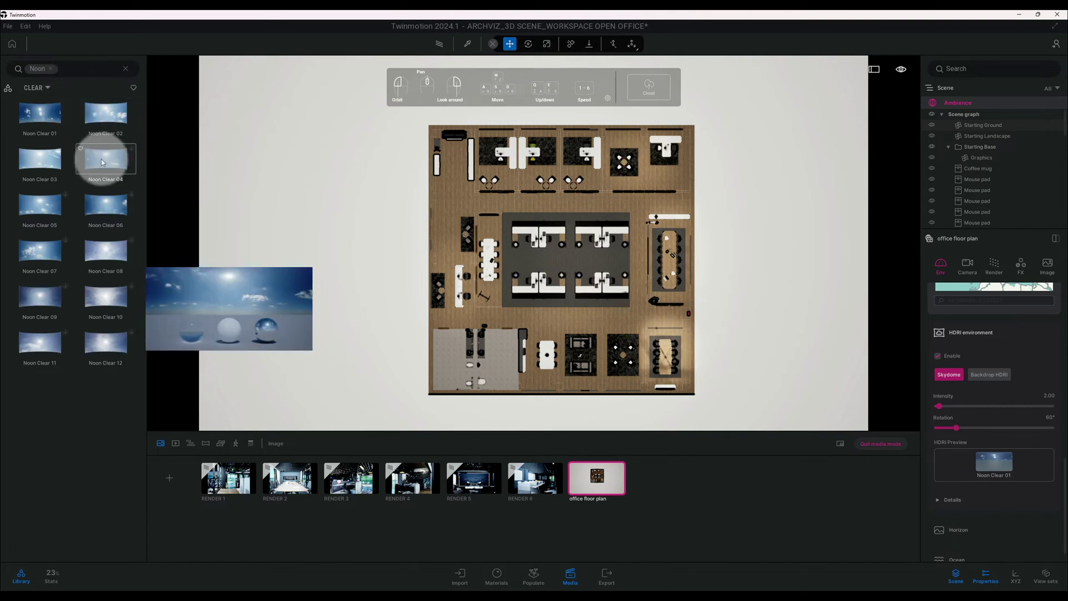
left_click(52, 68)
left_click(72, 88)
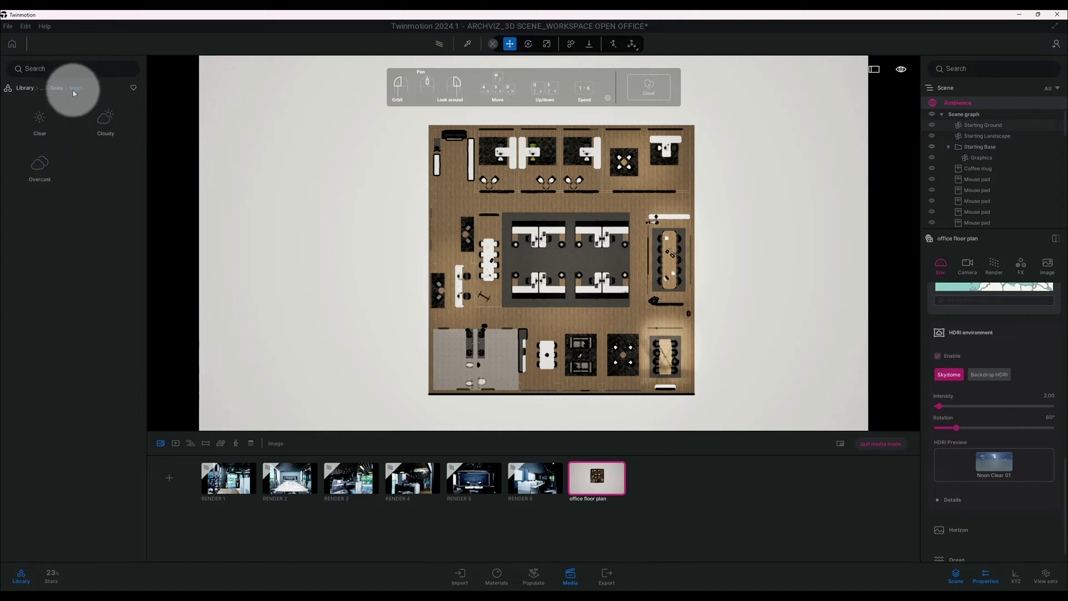
left_click(43, 159)
mouse_move(47, 157)
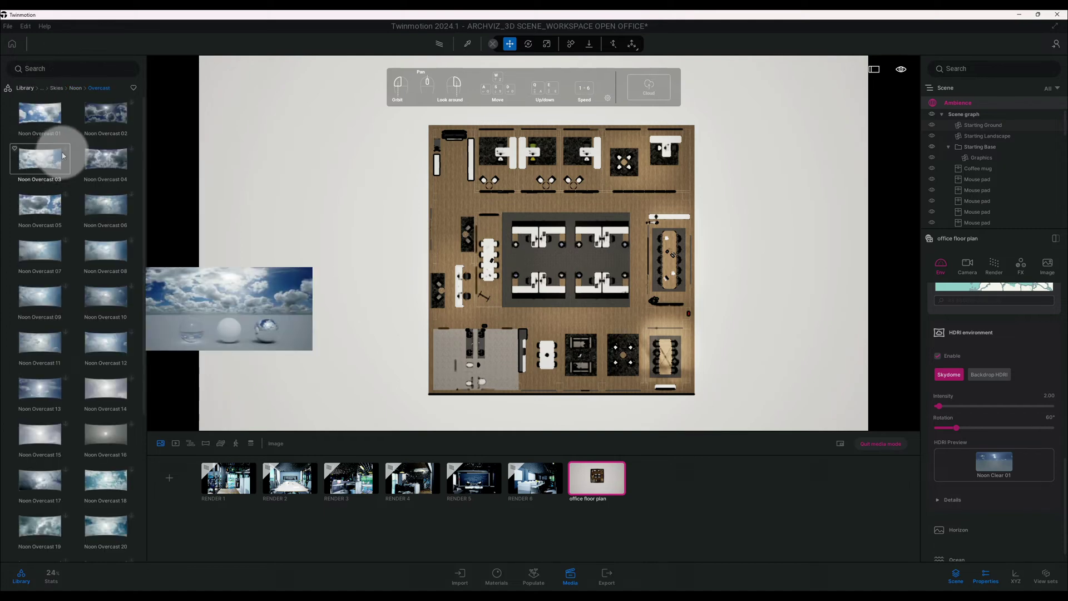
mouse_move(53, 117)
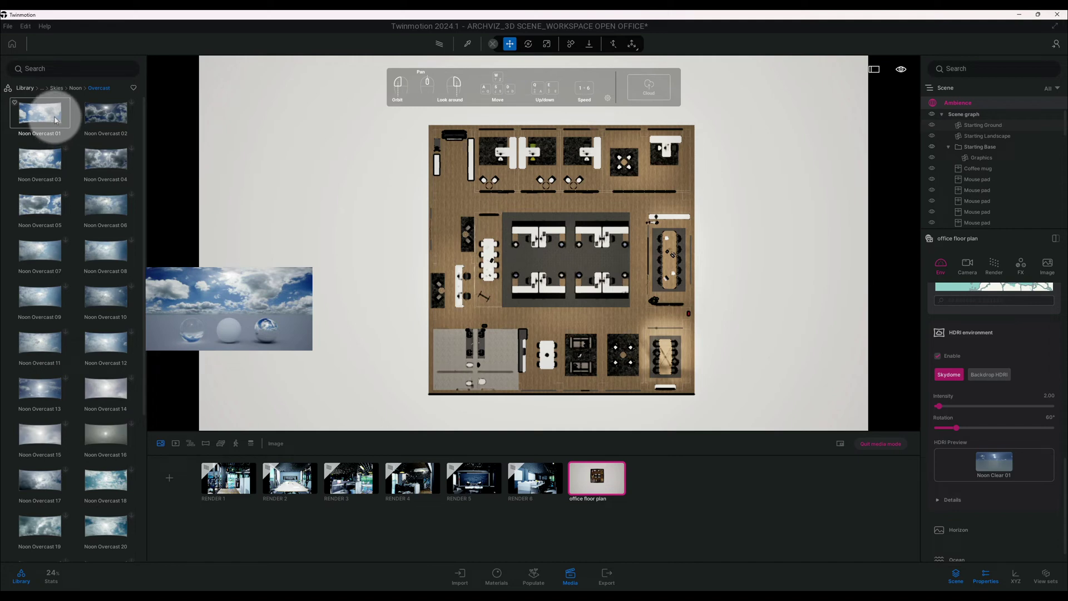
left_click_drag(55, 120, 326, 207)
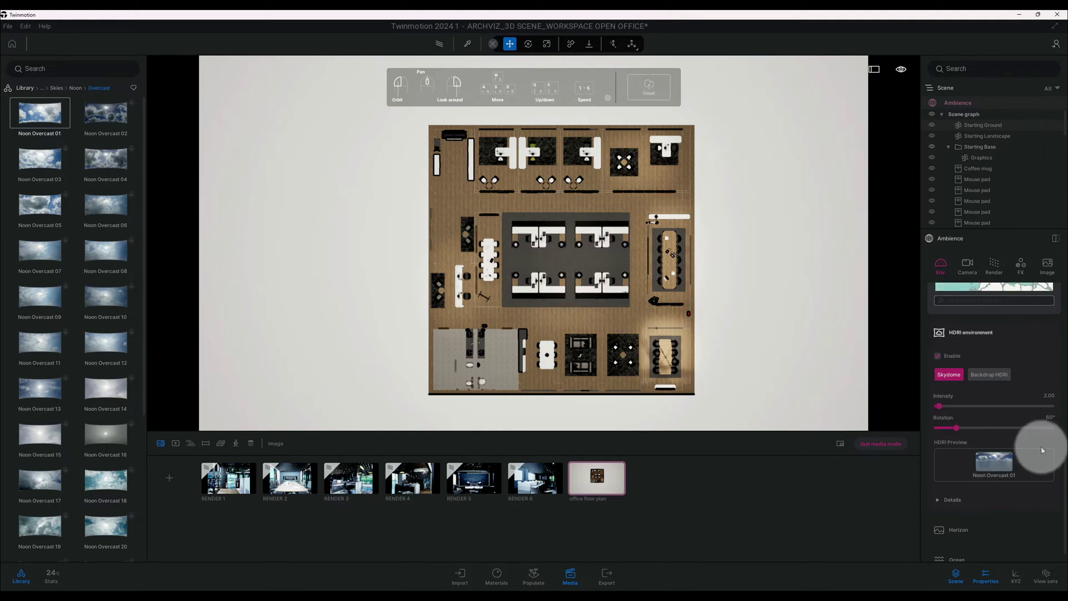
Step: Review the HDRI sky details, showing intensity 3.00 and rotation 60°
scroll(1045, 446, "down", 1)
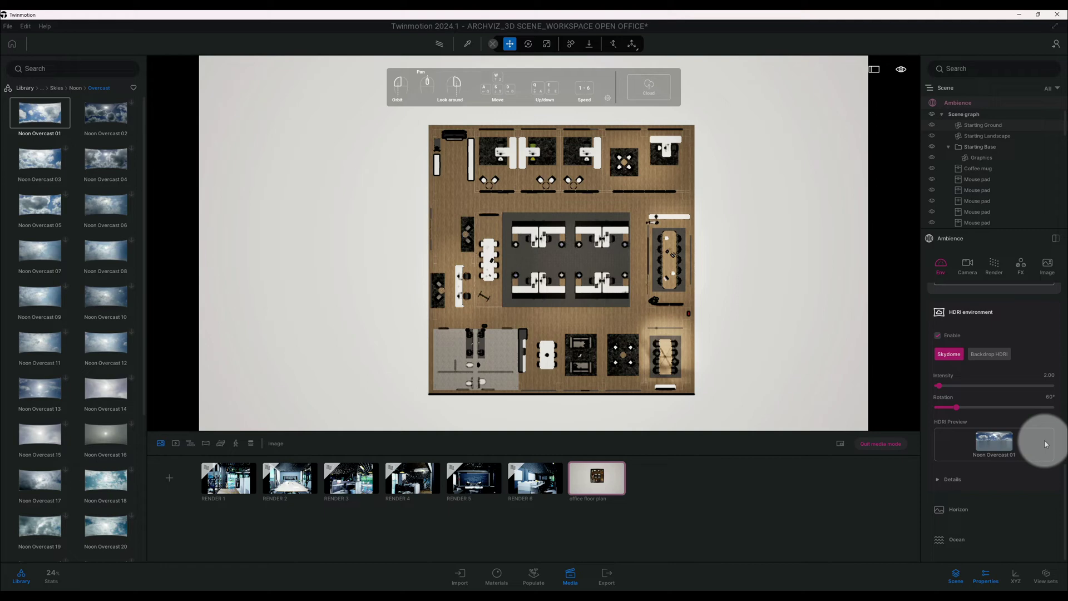
left_click(1001, 481)
scroll(1008, 477, "down", 2)
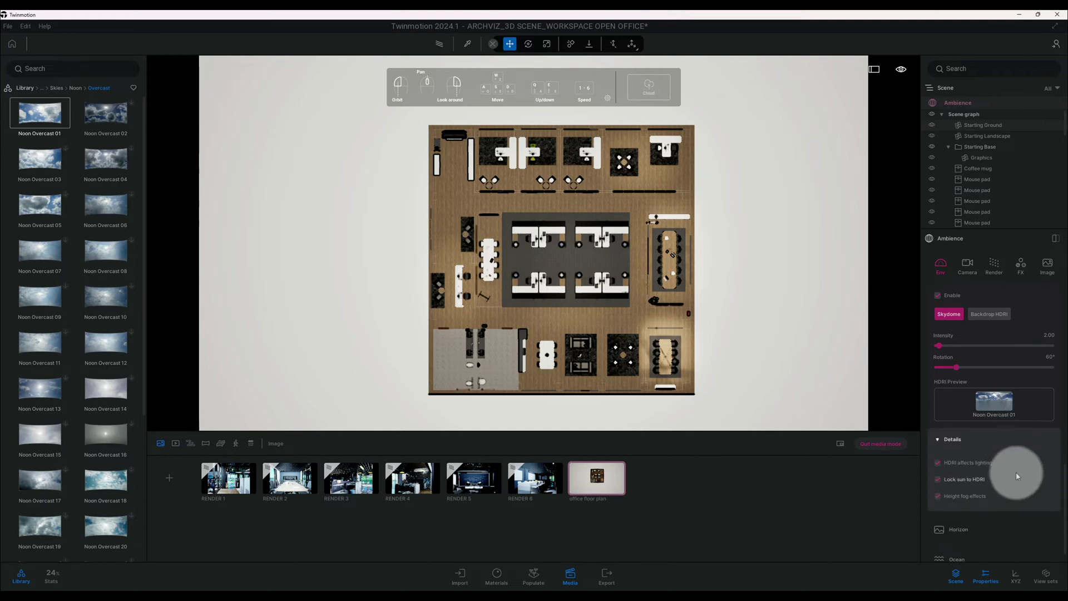
left_click(970, 442)
scroll(1016, 505, "up", 2)
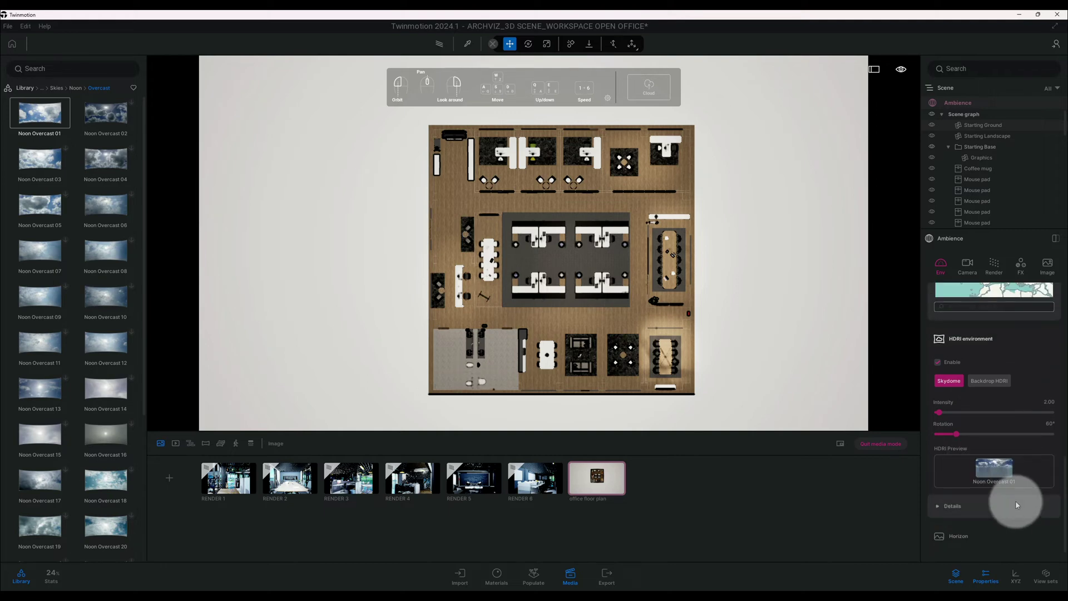
scroll(1014, 363, "up", 8)
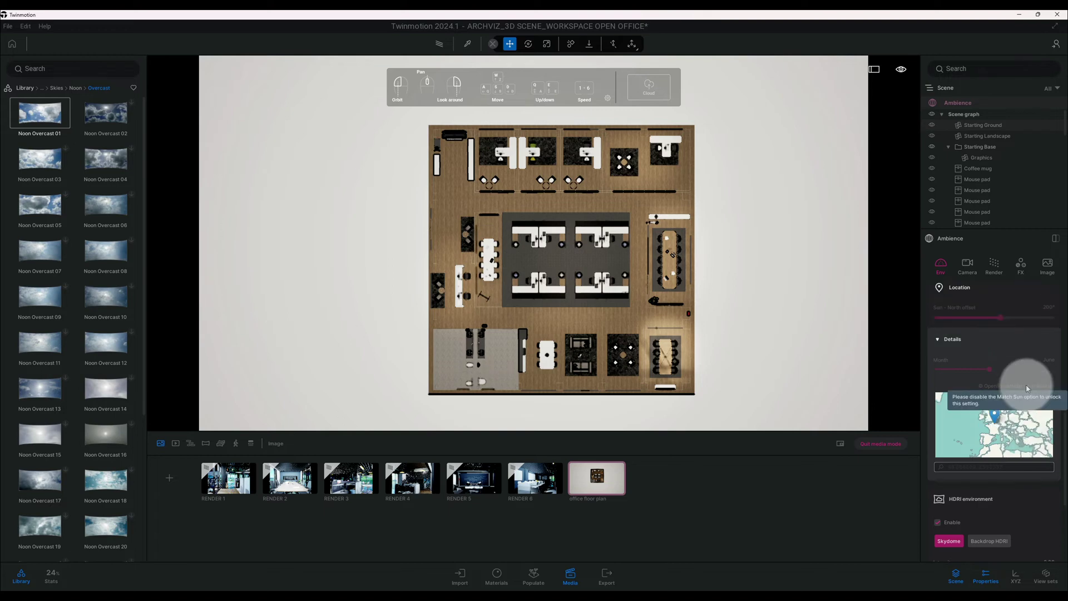
scroll(1027, 388, "up", 2)
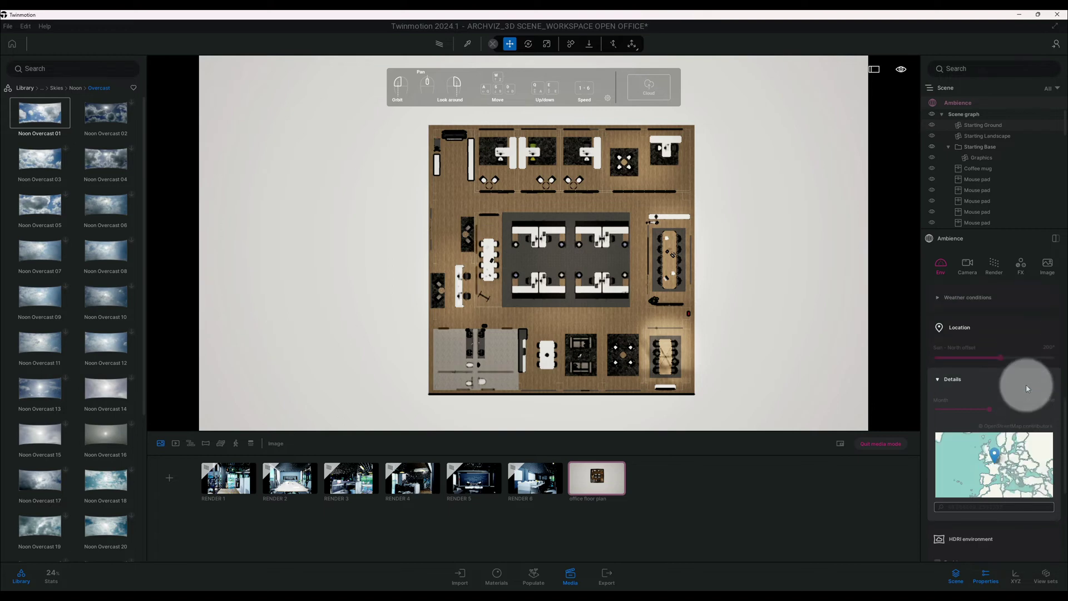
Step: Set the camera's Exposure & WB white balance to 4700K
left_click(968, 267)
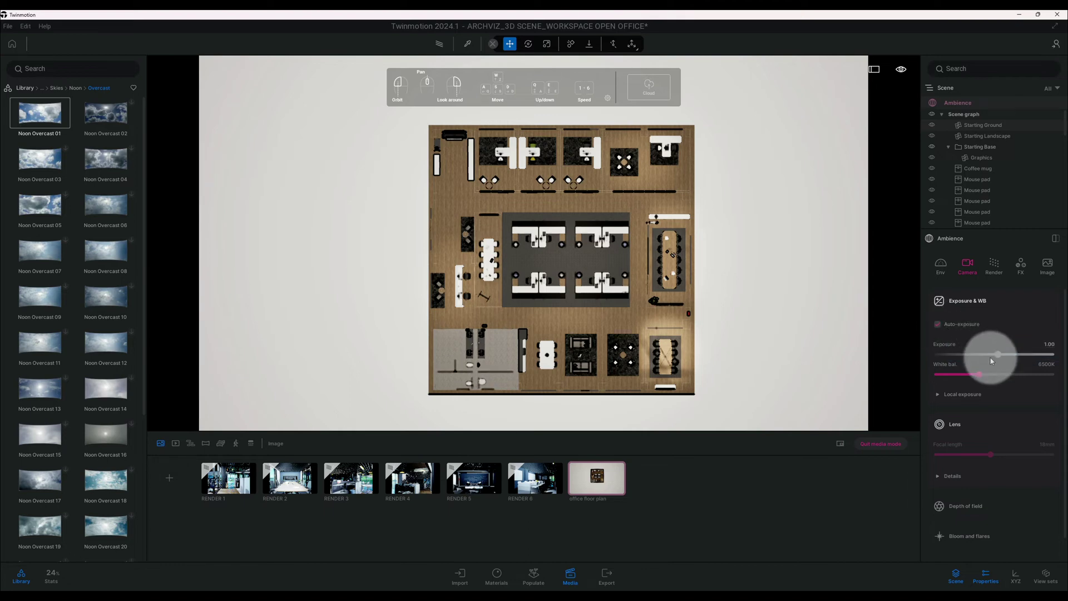
left_click(1042, 365)
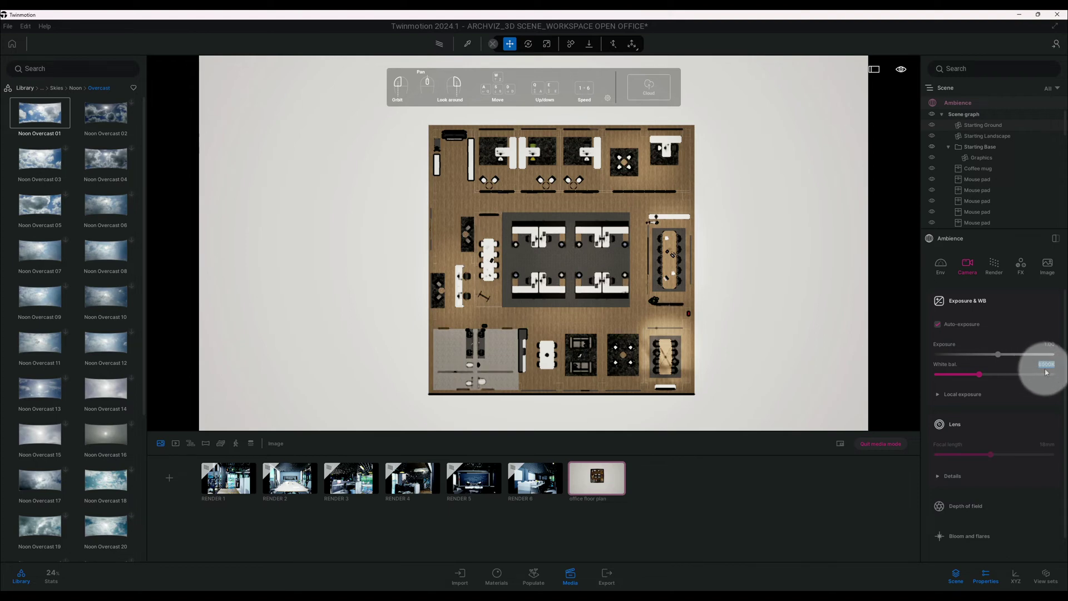
type("4")
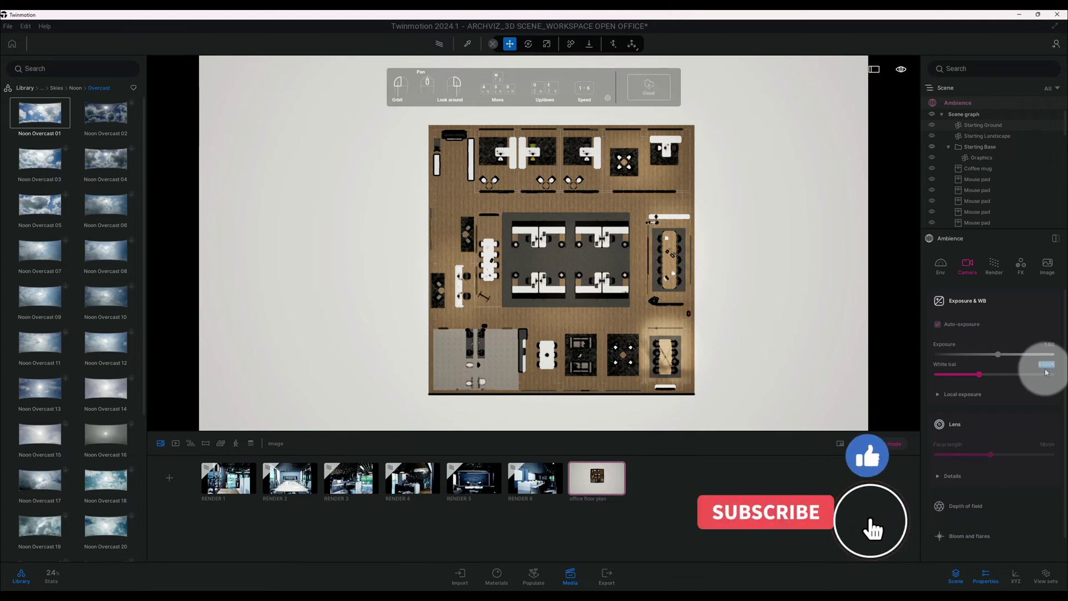
type("700")
key("Return")
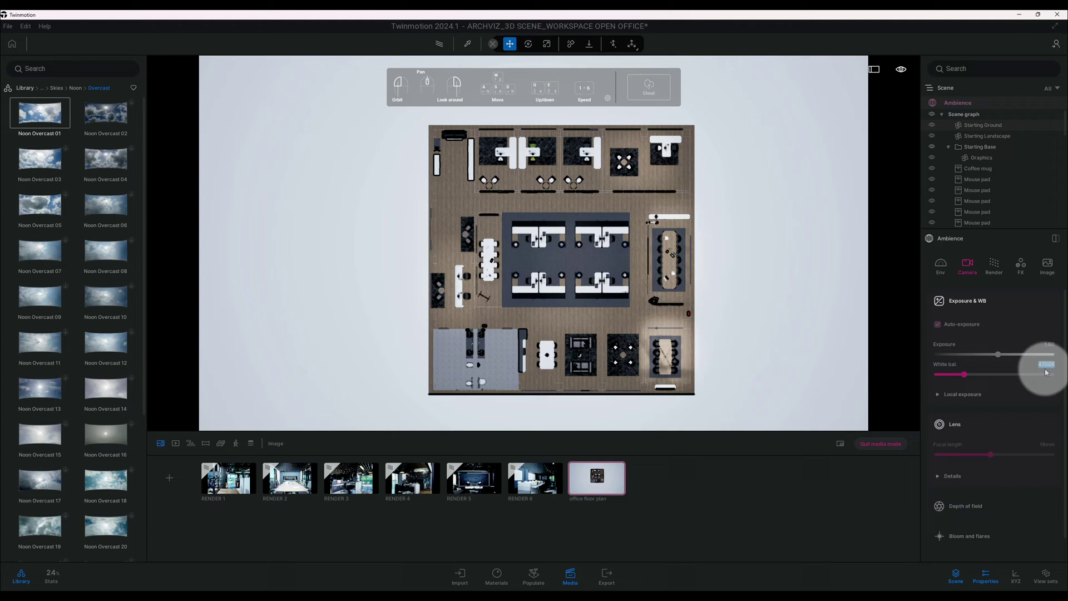
Step: Expand the Local exposure and Lens Details settings
left_click(988, 394)
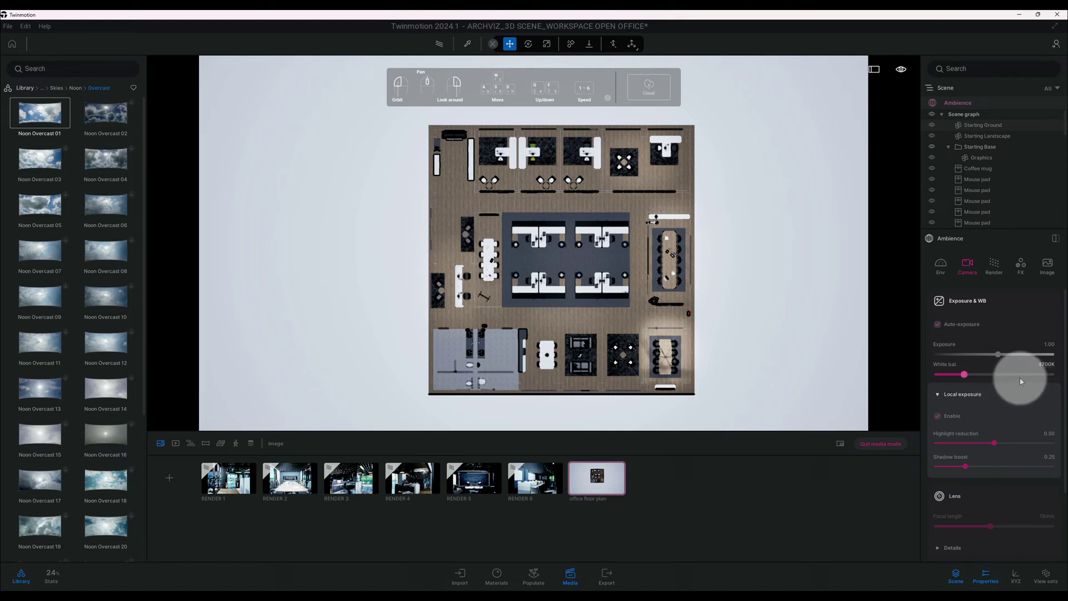
scroll(1010, 383, "down", 3)
scroll(1005, 385, "down", 1)
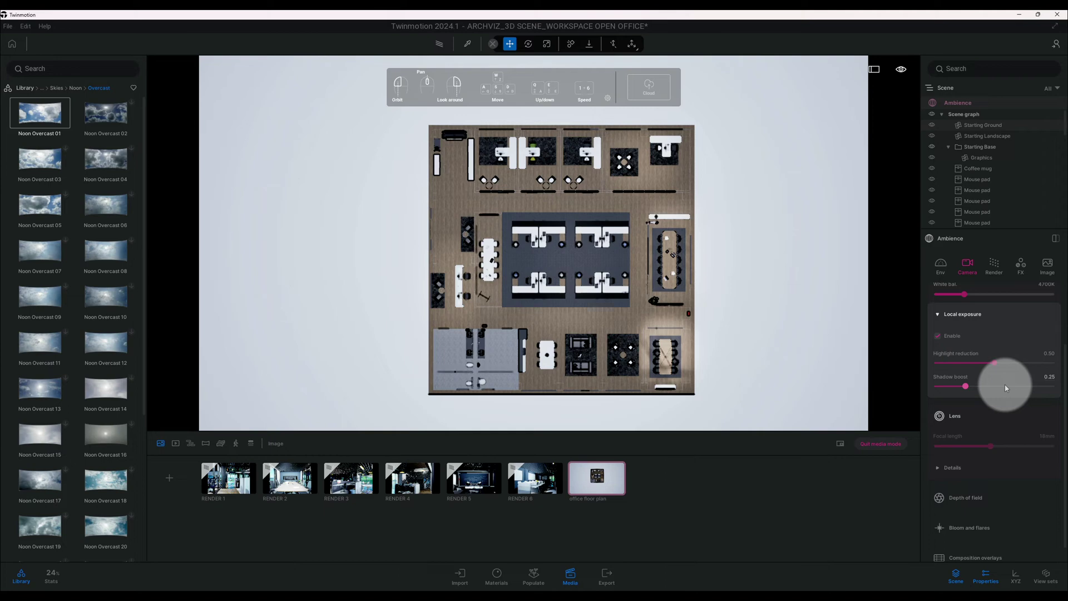
scroll(1005, 388, "down", 1)
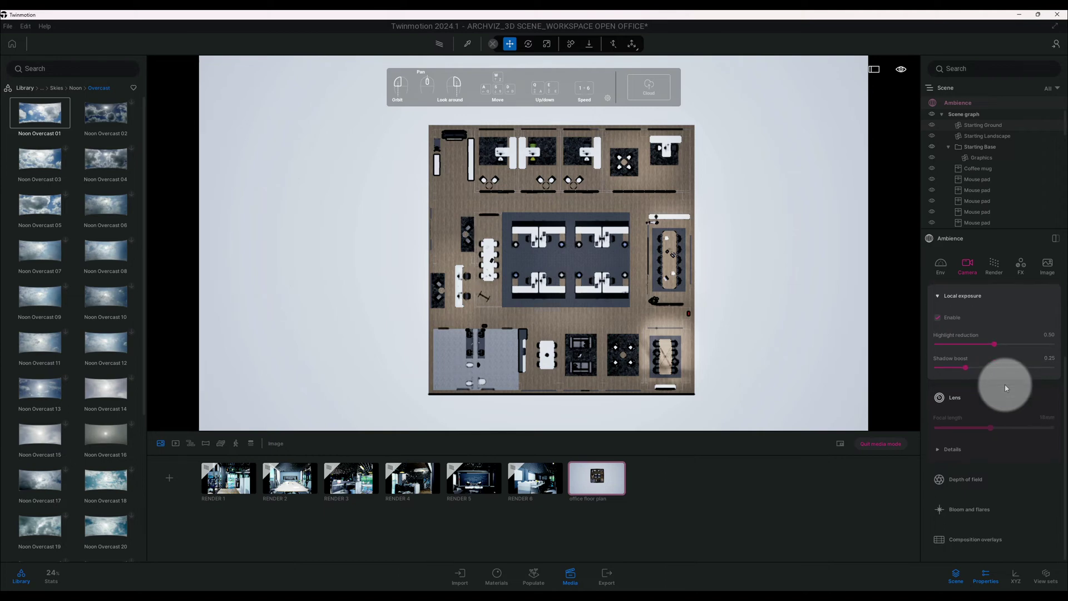
left_click(966, 450)
scroll(976, 433, "down", 2)
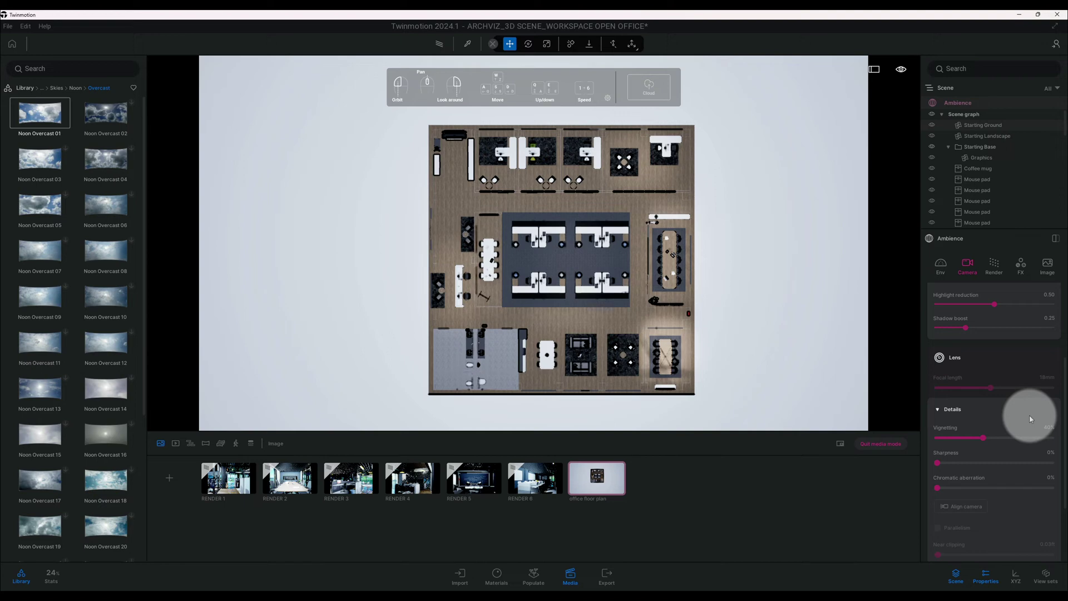
scroll(1028, 420, "down", 1)
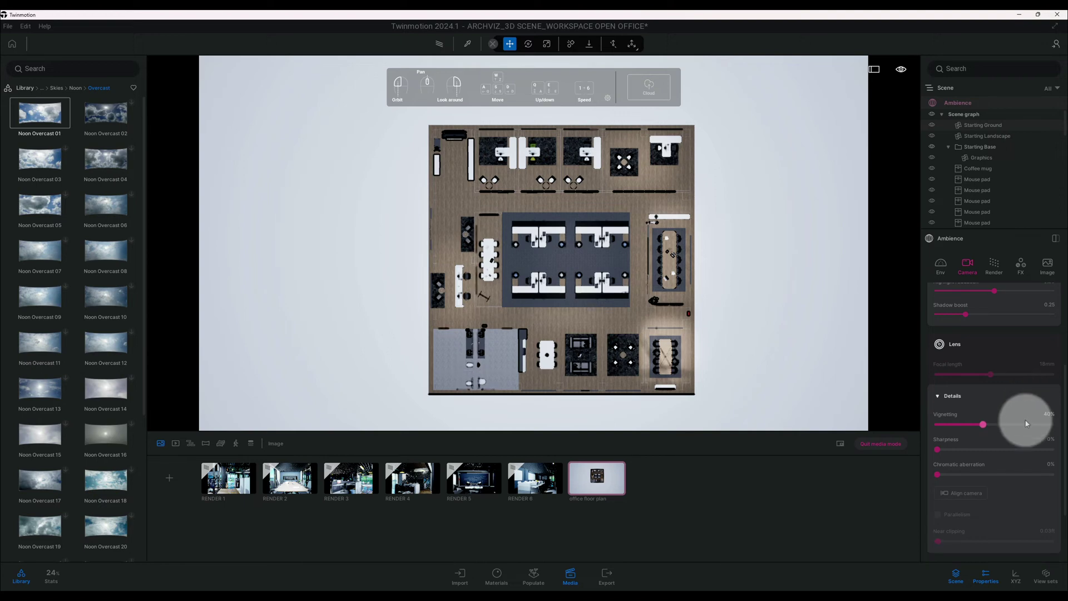
Step: Set vignetting to 65%, sharpness to 25% and chromatic aberration to 1%
left_click(1048, 414)
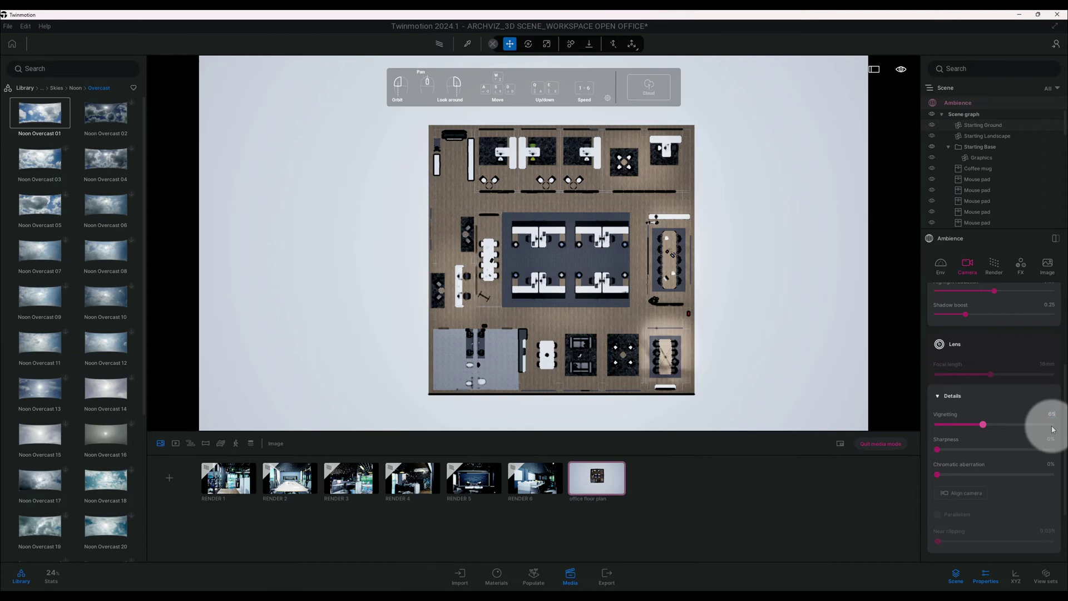
key("Return")
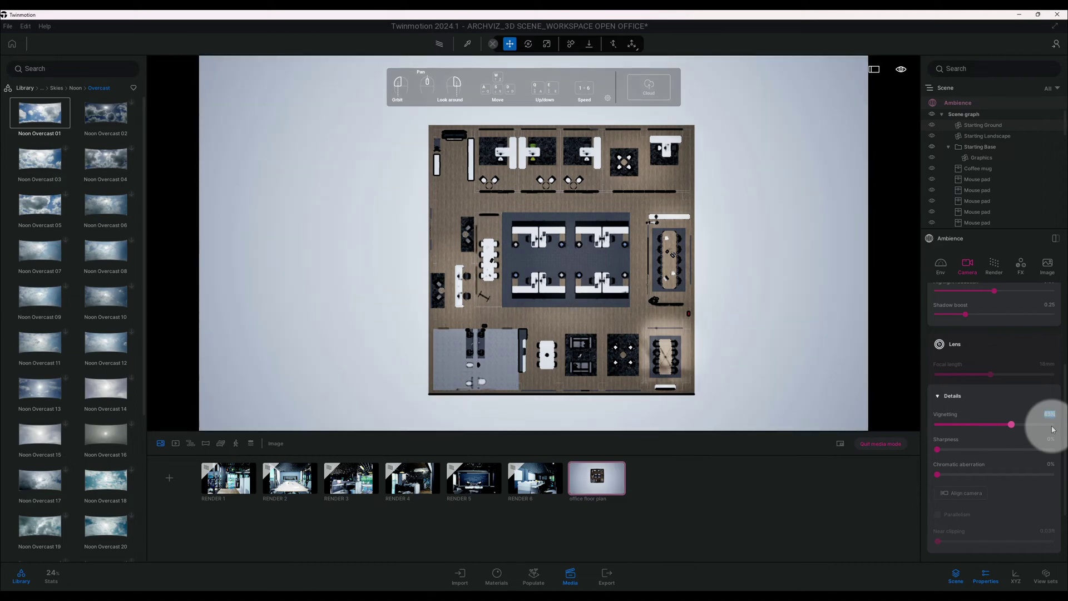
left_click(1050, 439)
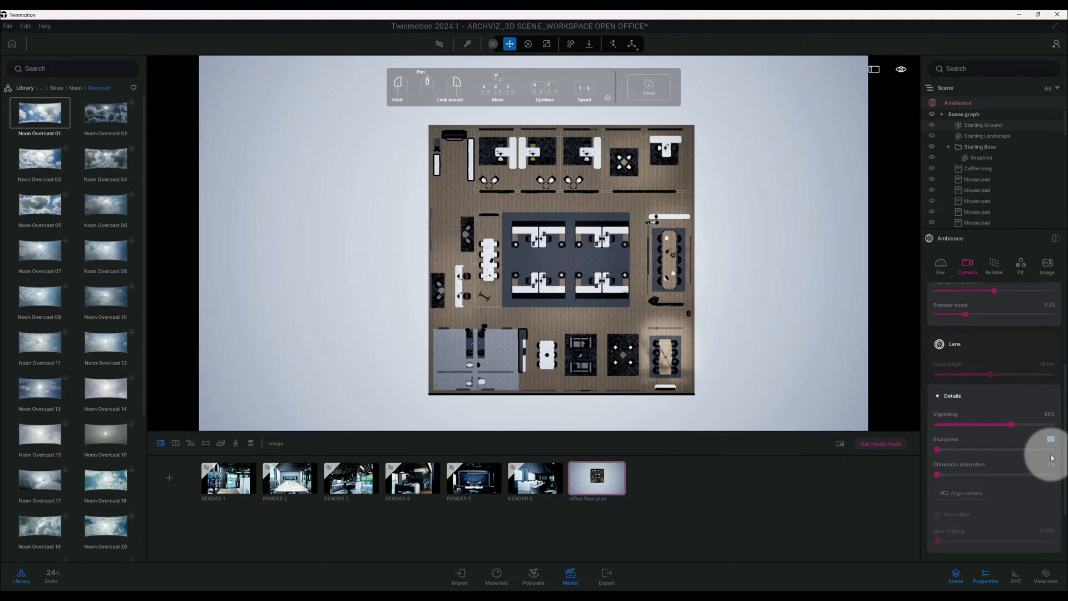
type("25")
key("Return")
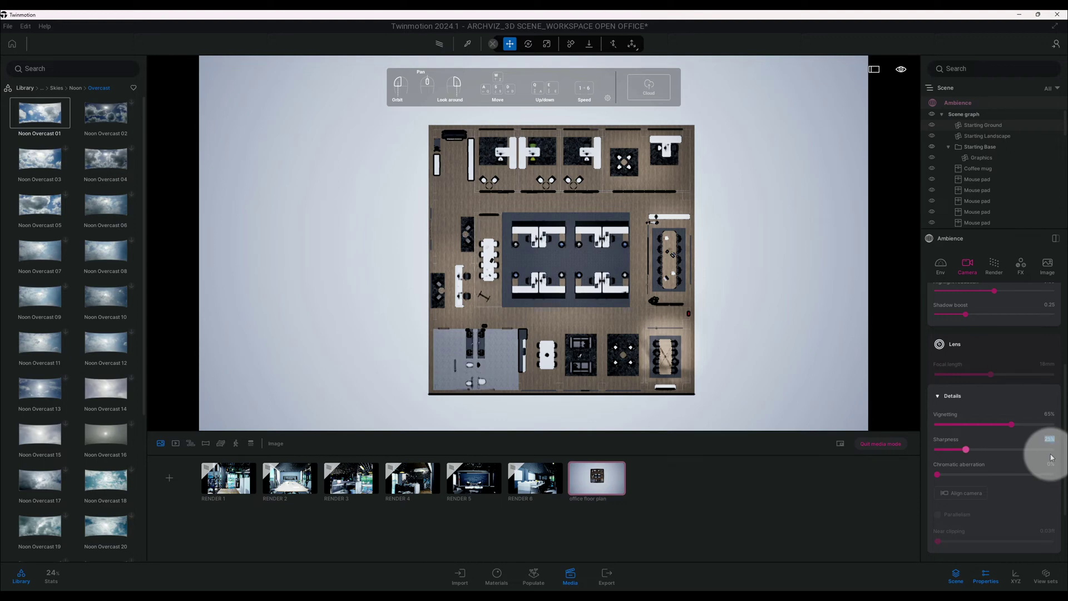
scroll(1050, 460, "down", 2)
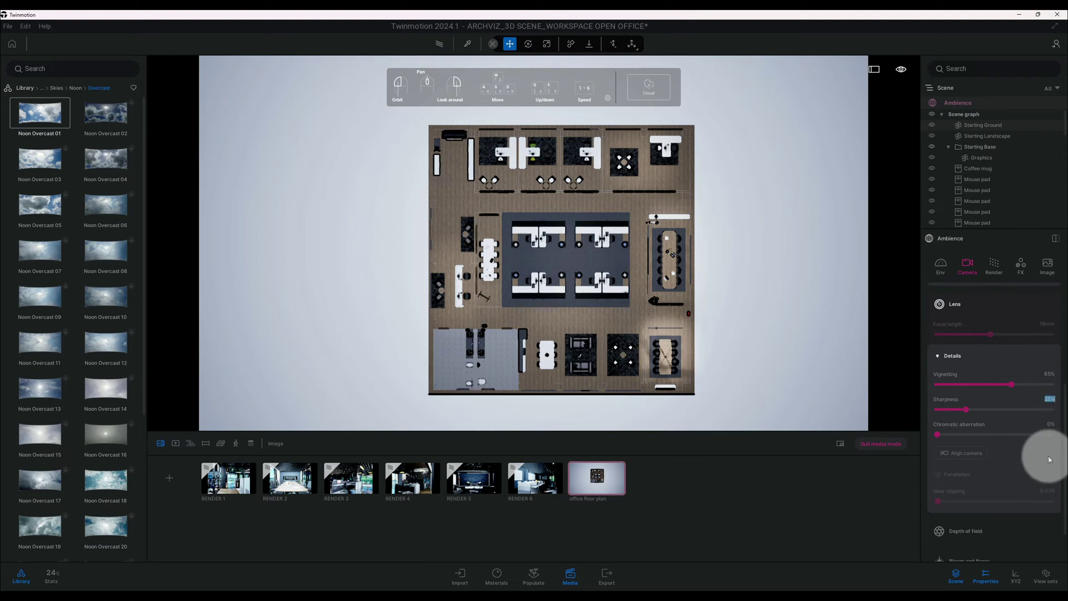
left_click(1051, 426)
type("1")
key("Return")
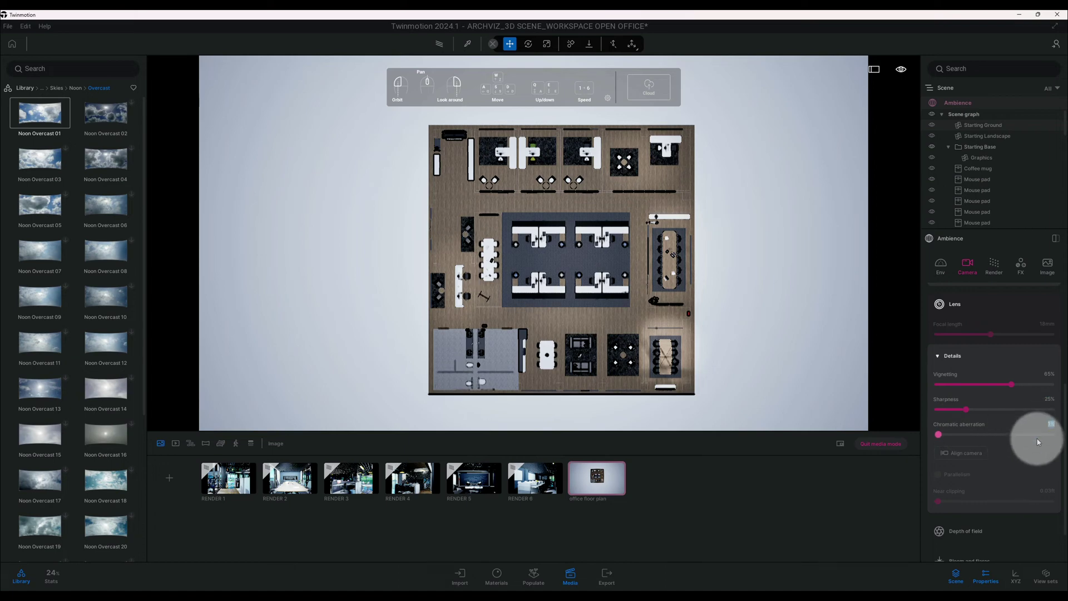
Step: Align the camera to the office floor and zoom to frame the top-down floor plan
left_click(978, 454)
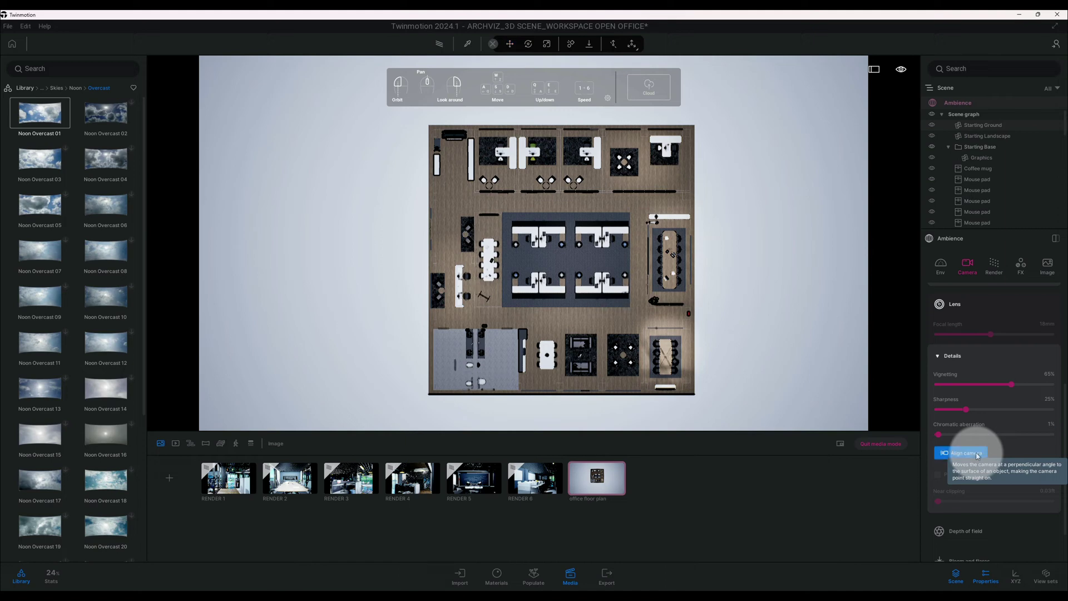
left_click(609, 319)
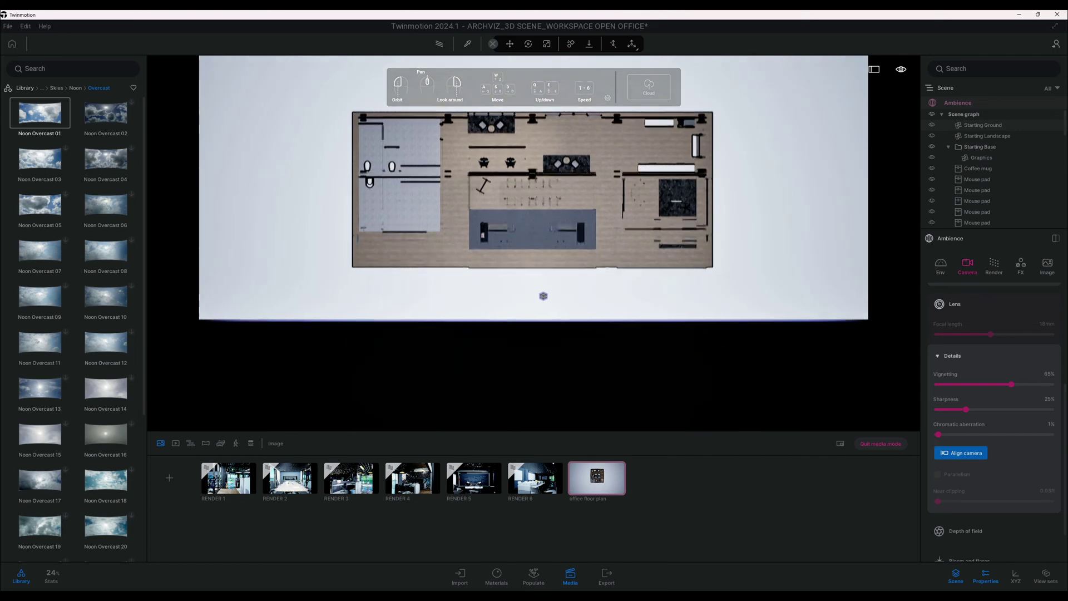
left_click(947, 454)
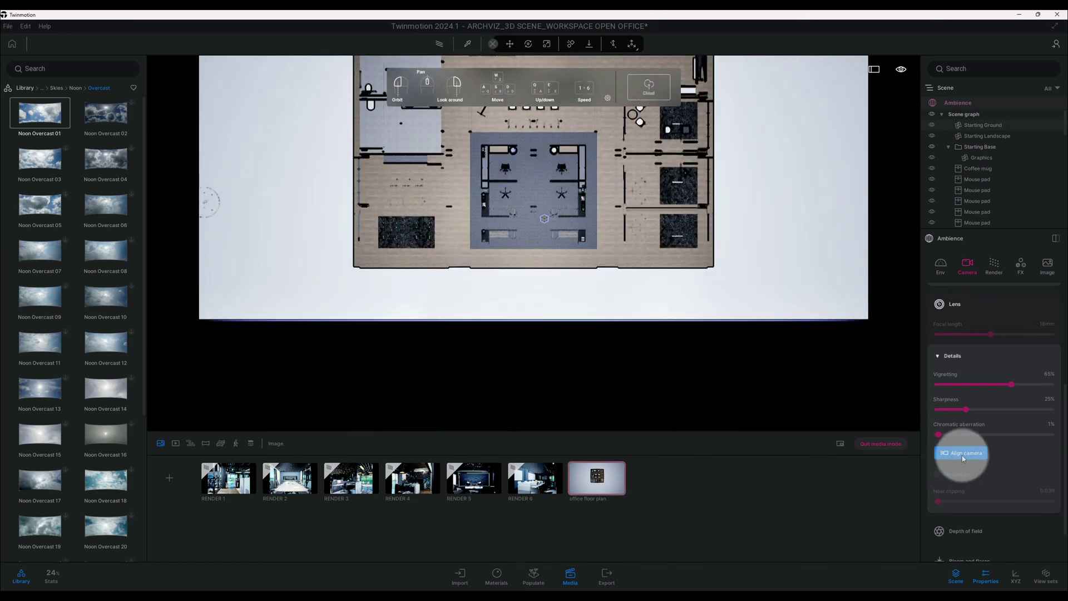
left_click(604, 478)
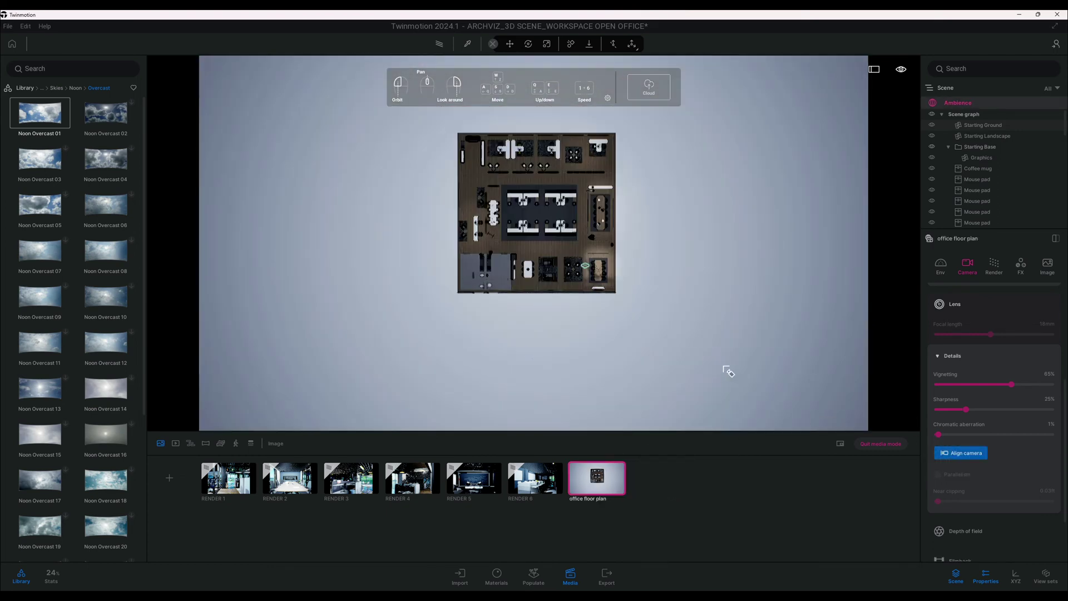
scroll(543, 240, "up", 5)
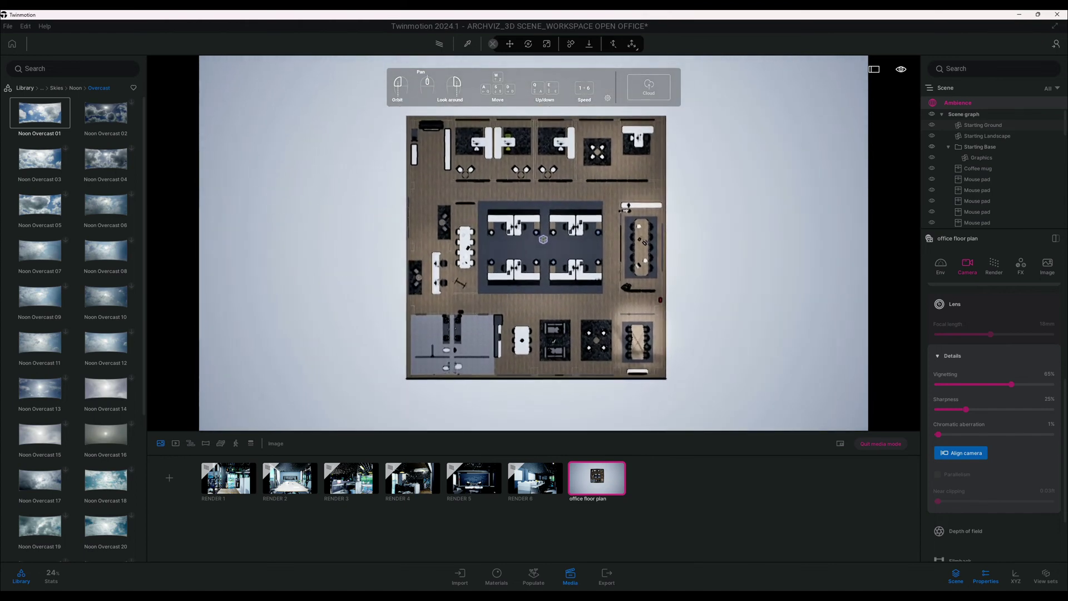
scroll(1007, 445, "down", 3)
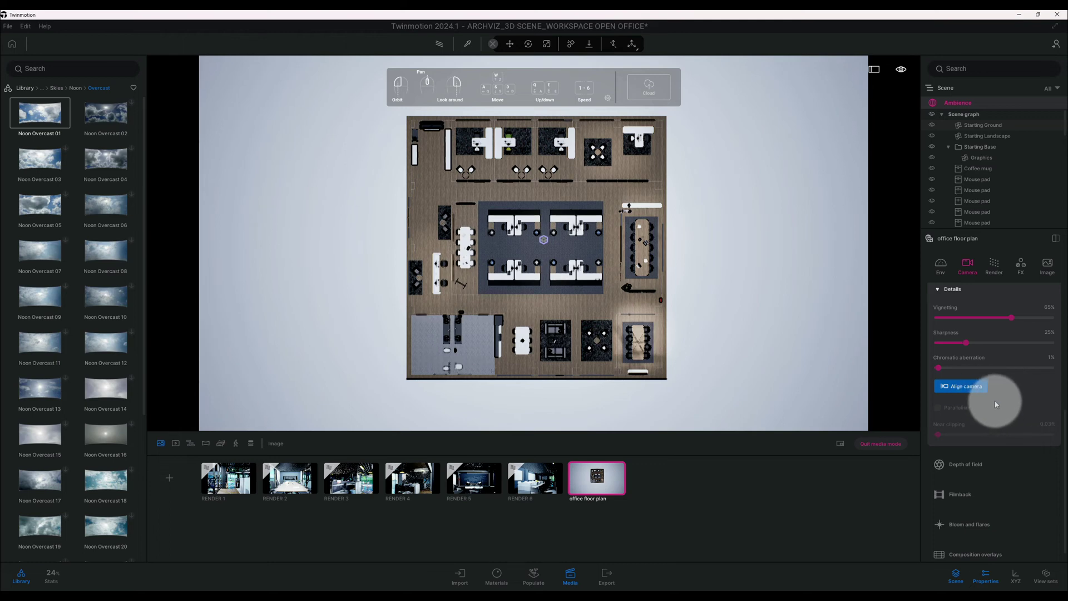
scroll(996, 399, "down", 1)
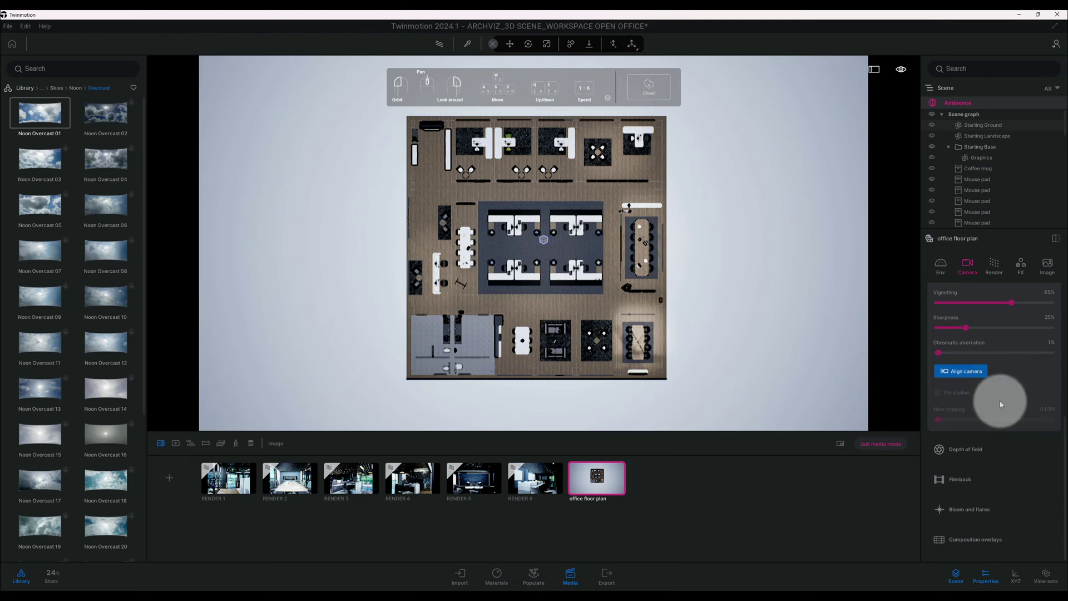
Step: Expand the Filmback settings and briefly toggle the filmback on and off
left_click(978, 478)
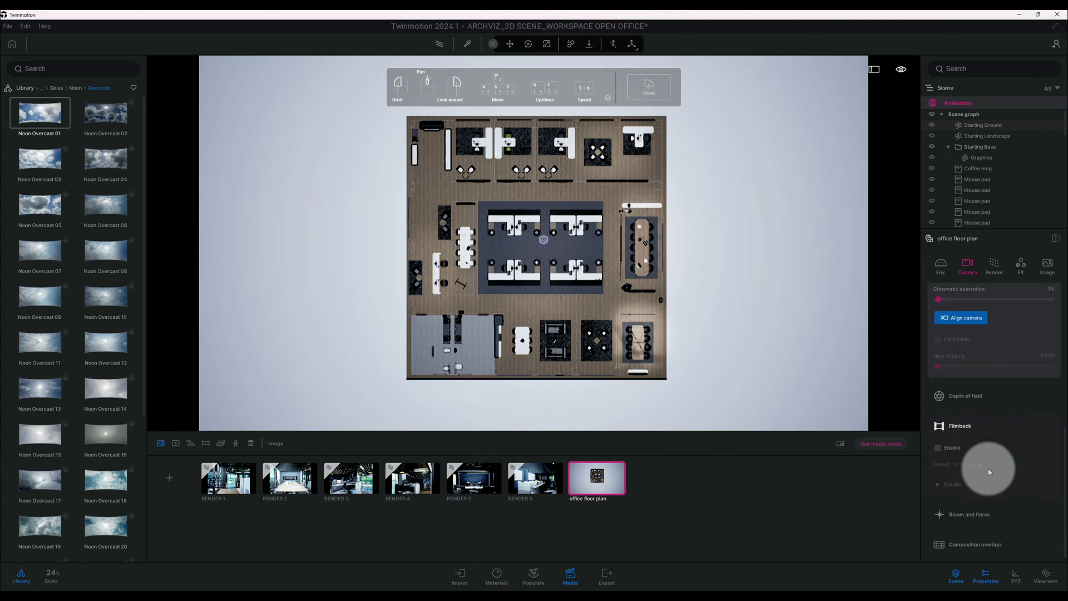
left_click(938, 448)
left_click(966, 483)
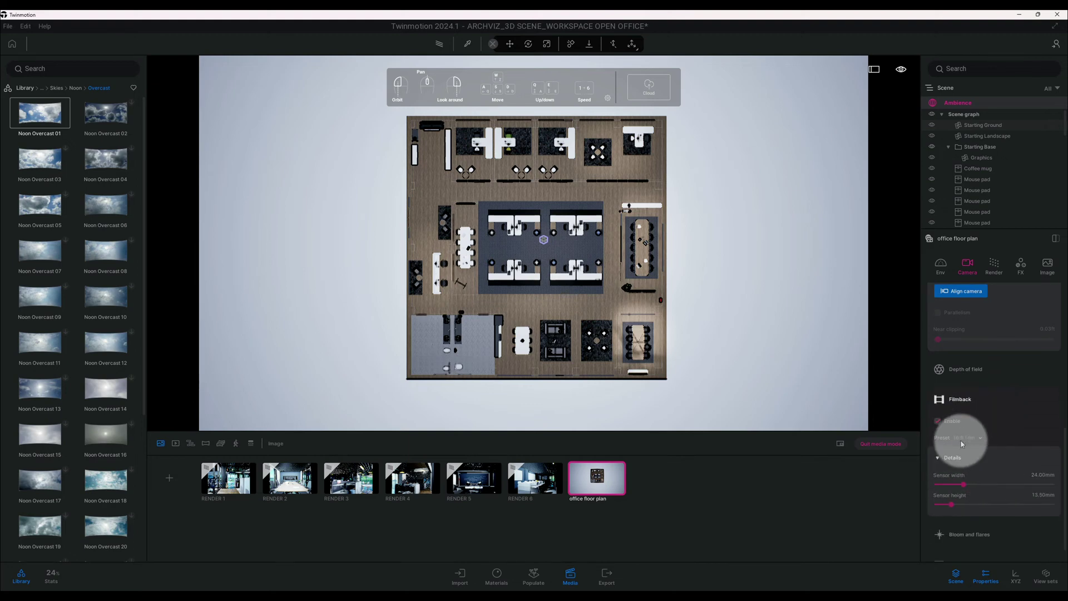
left_click(948, 422)
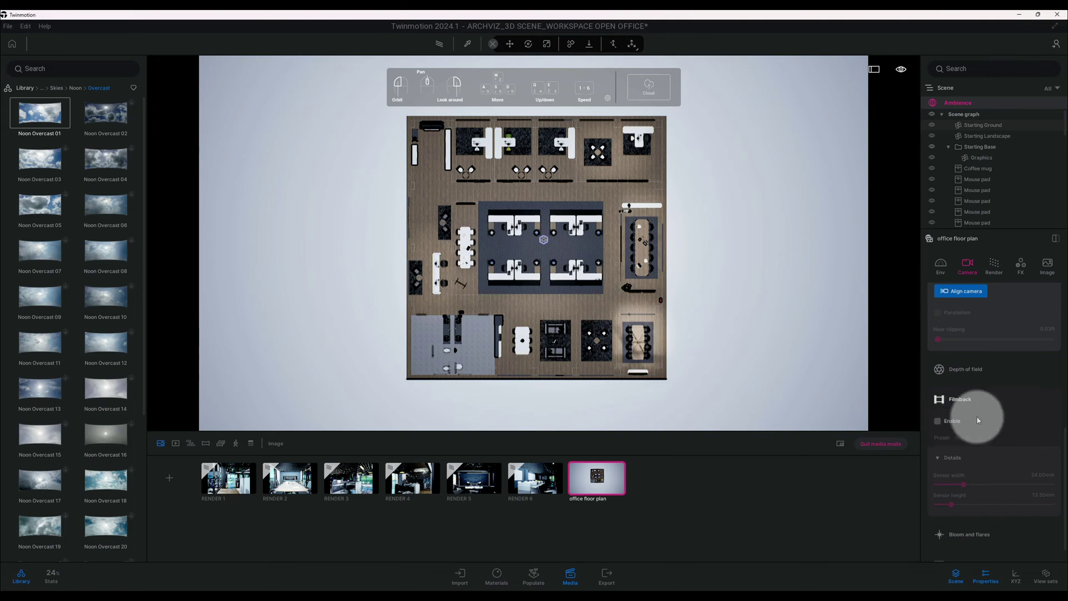
Step: Choose an output resolution from the image output size list
left_click(1050, 273)
left_click(978, 331)
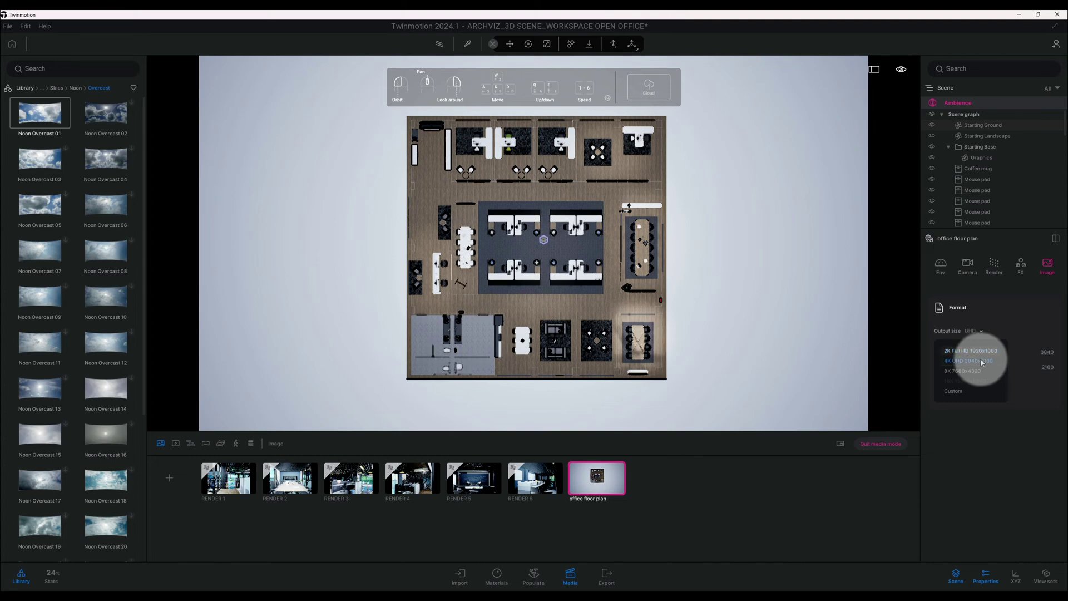
left_click(978, 351)
left_click(1027, 269)
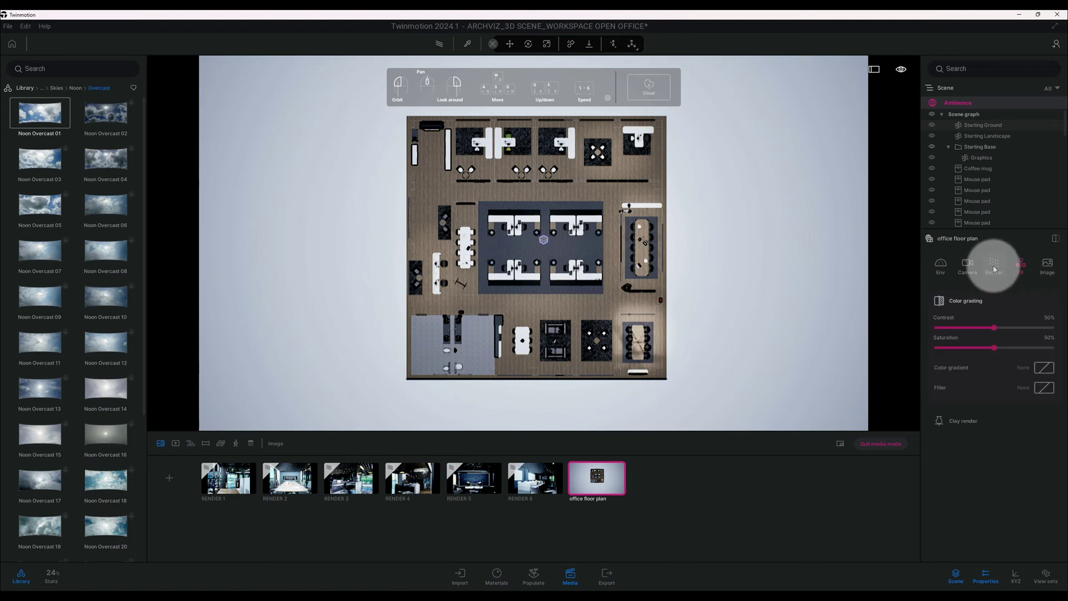
left_click(969, 265)
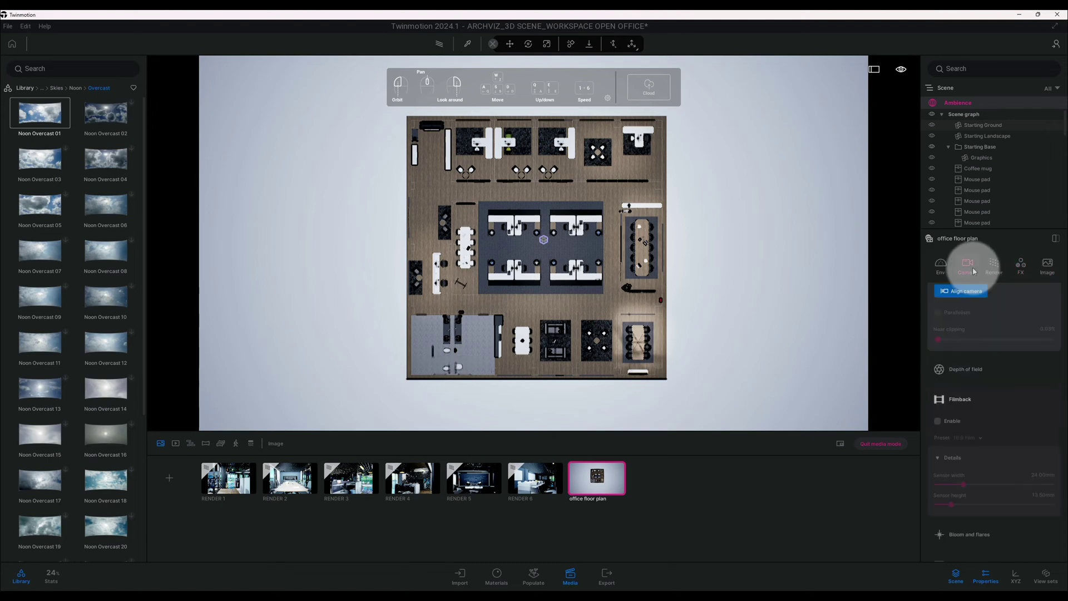
Step: Enable the filmback with the Super 8mm preset
left_click(940, 422)
left_click(980, 438)
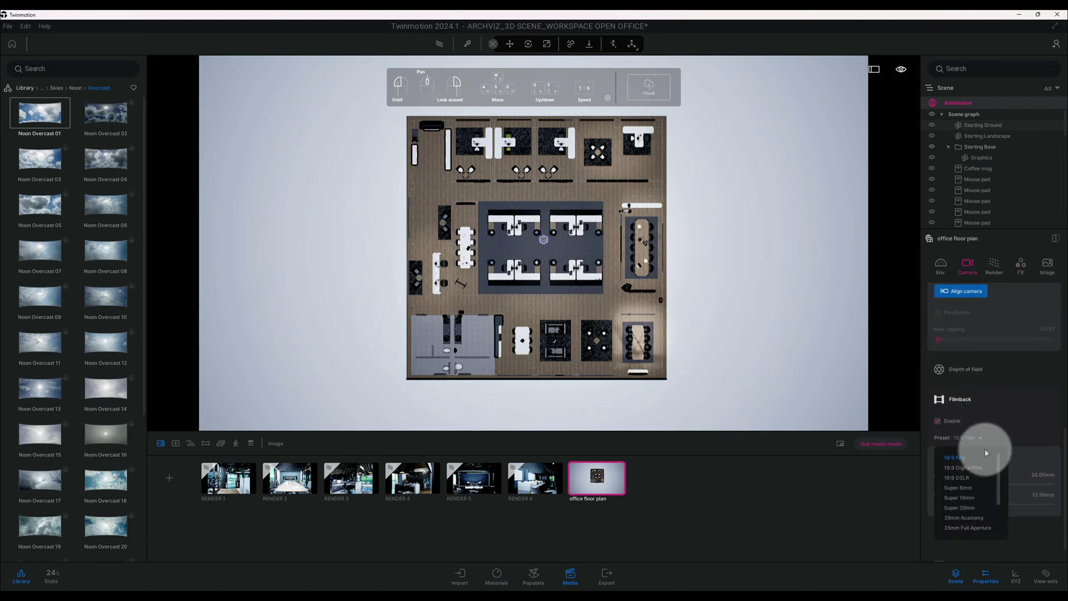
left_click(958, 488)
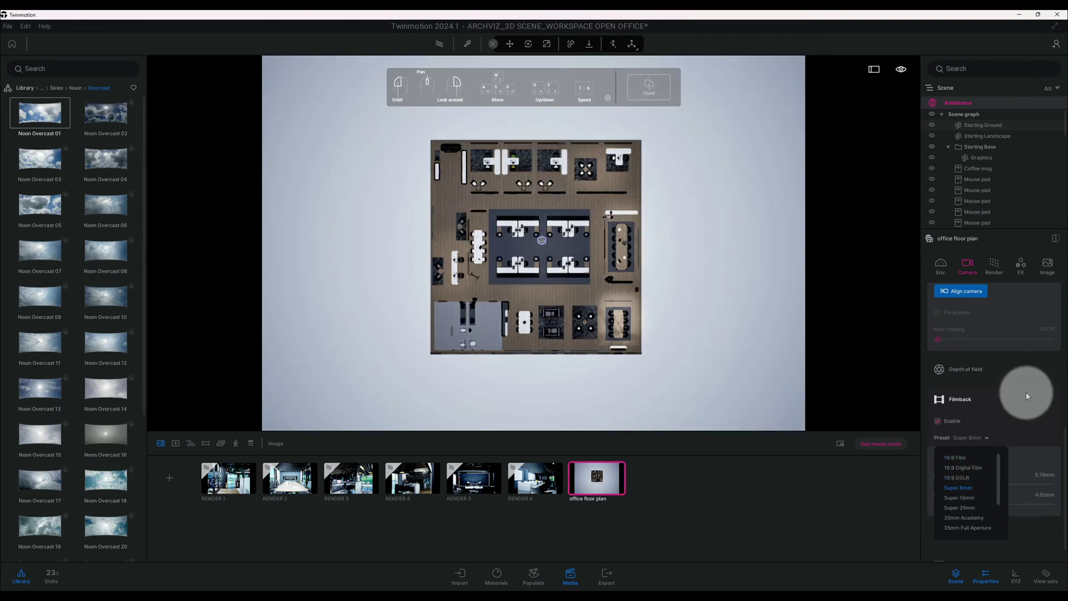
left_click(1028, 408)
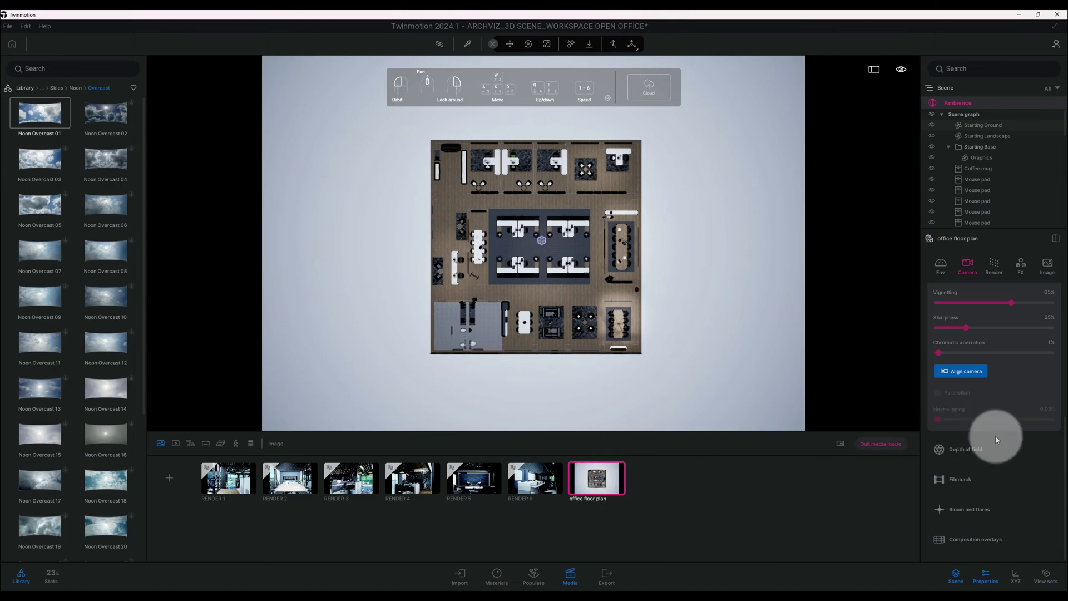
Step: Set color grading contrast to 45% and saturation to 65%
left_click(1027, 274)
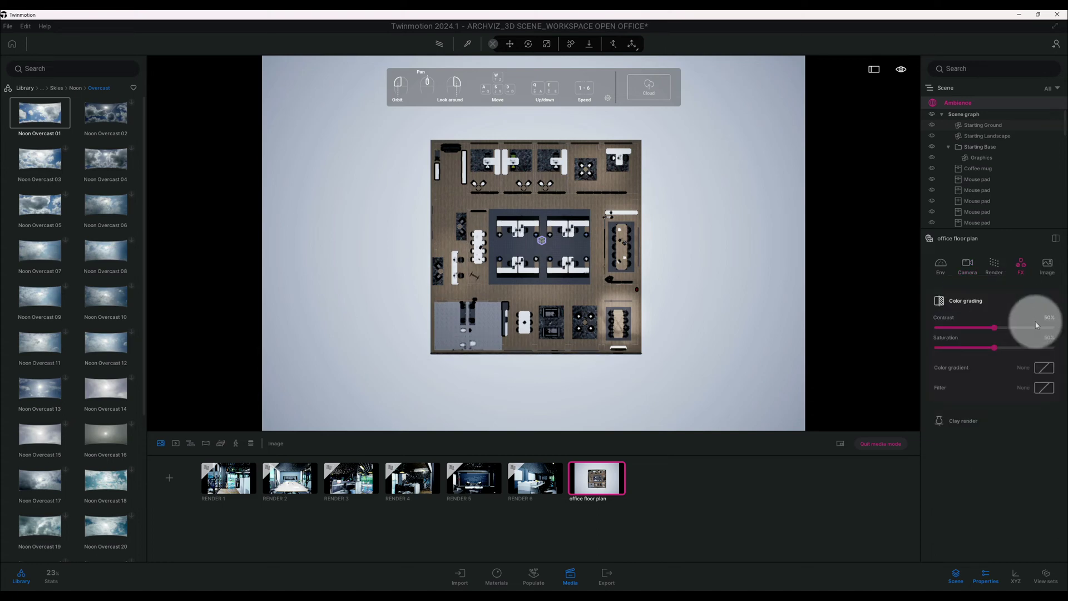
left_click(1049, 318)
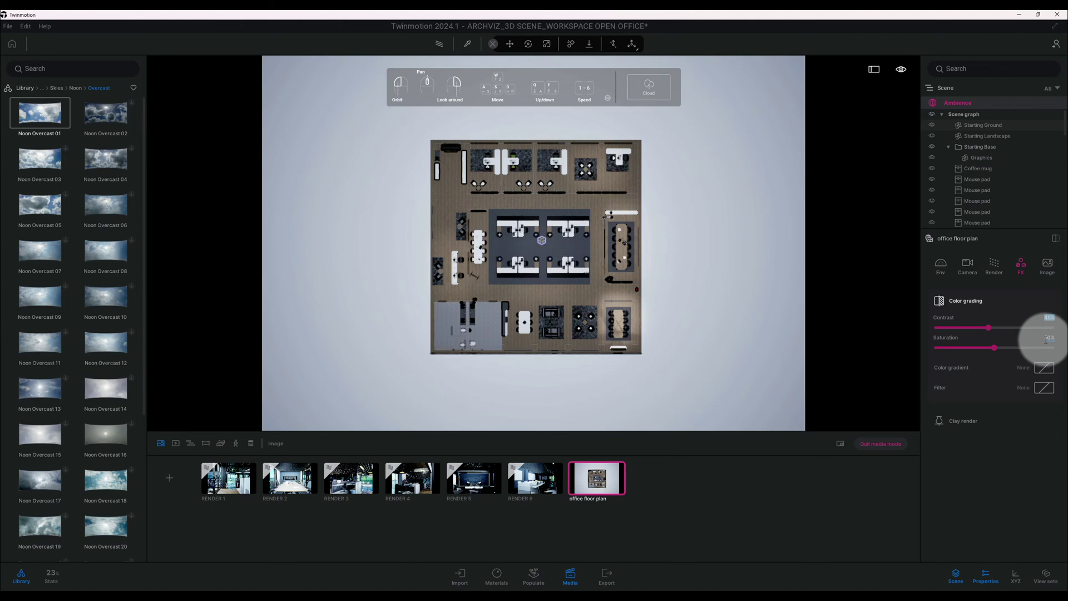
left_click(1047, 338)
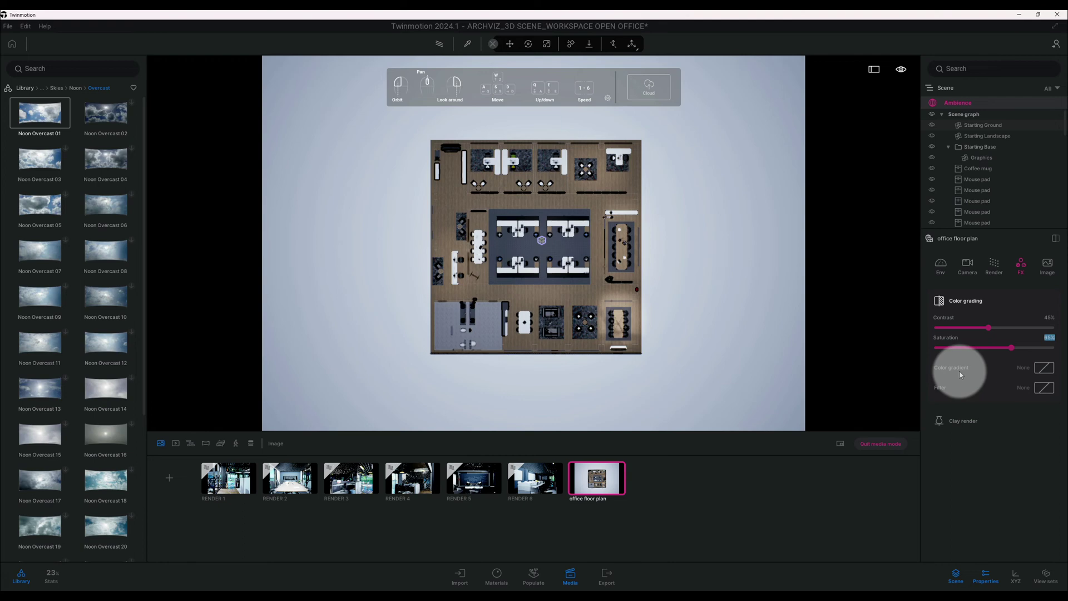
Step: Open the colour gradient presets and scroll through them
left_click(1044, 369)
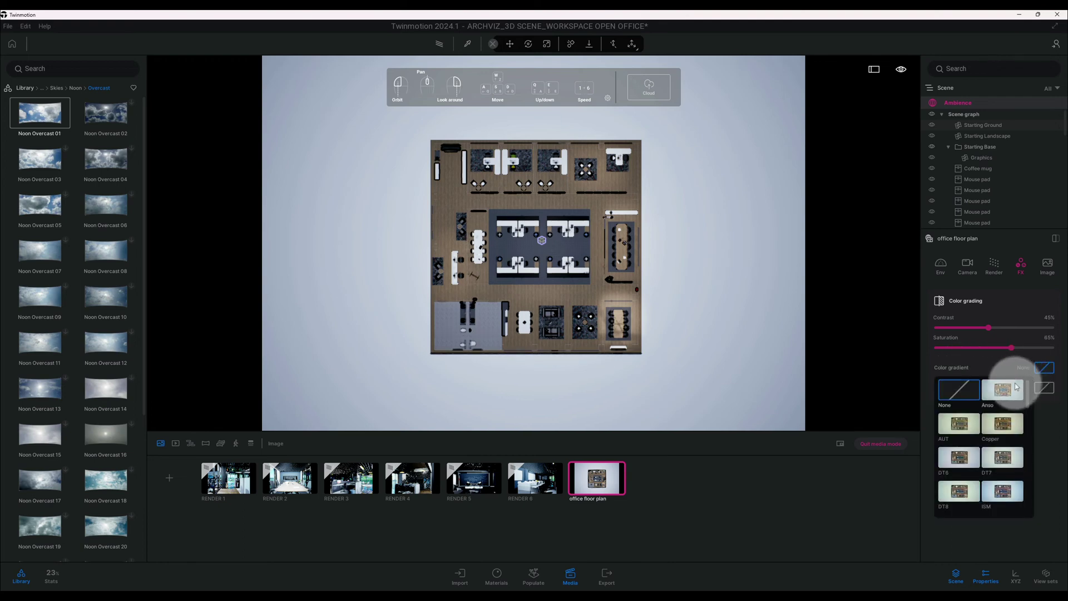
scroll(999, 415, "down", 2)
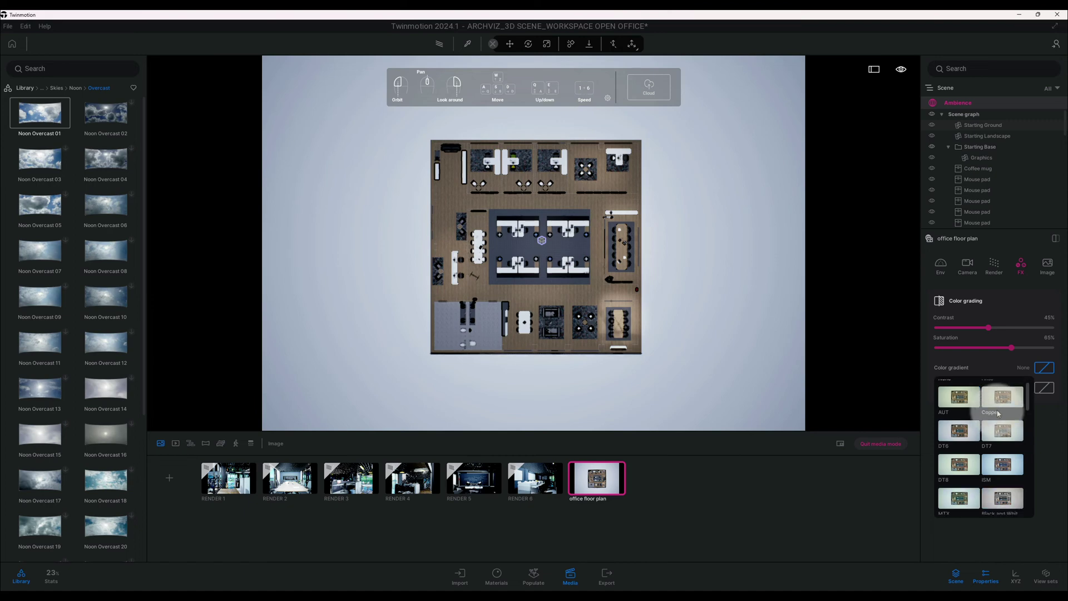
scroll(999, 415, "down", 4)
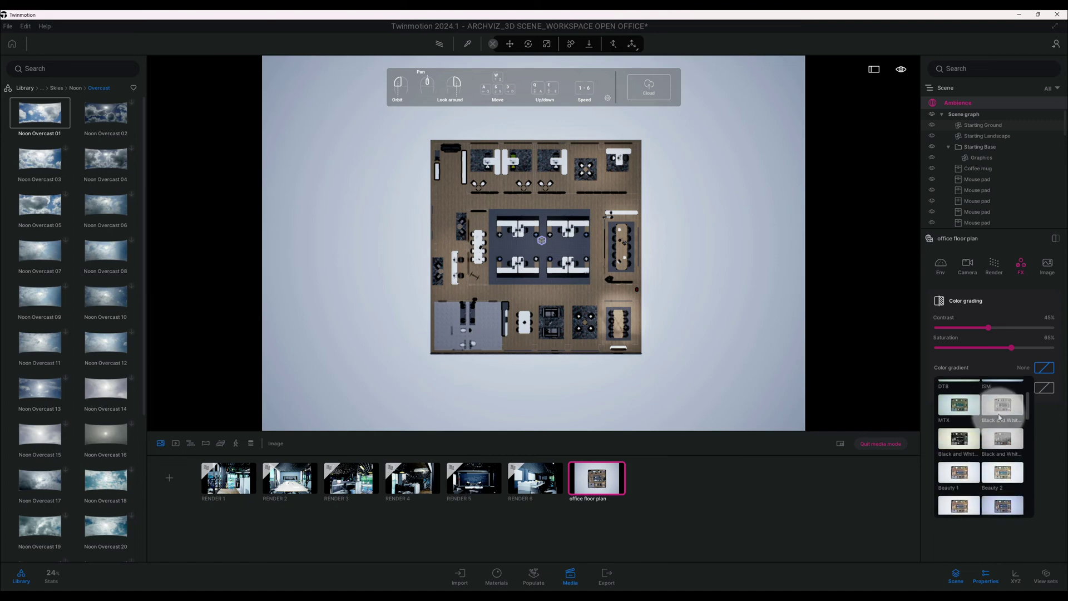
scroll(998, 416, "down", 1)
scroll(999, 416, "down", 2)
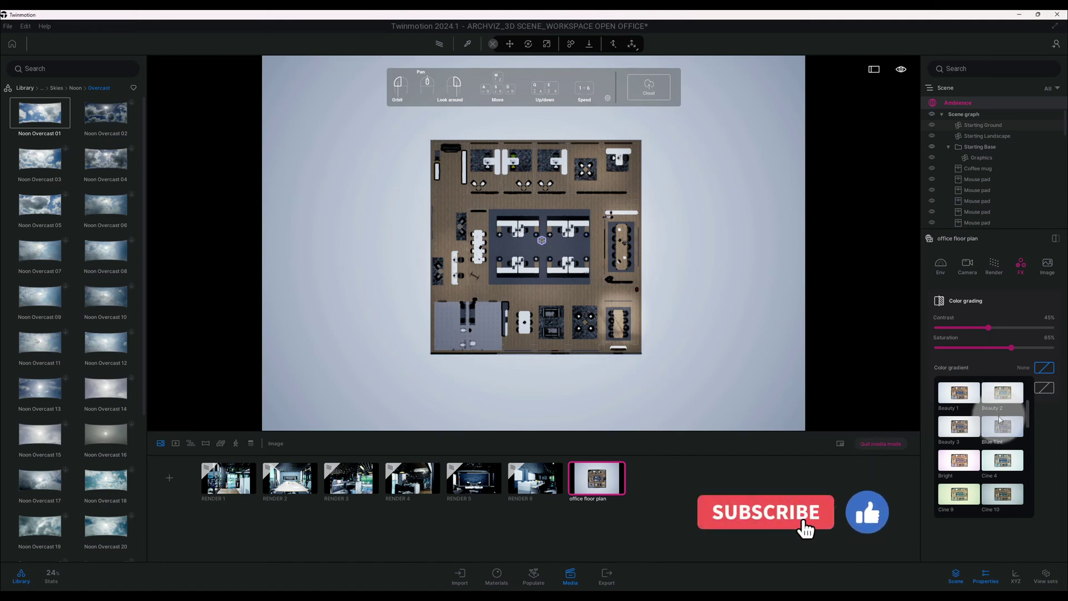
scroll(999, 419, "down", 2)
scroll(1000, 420, "down", 4)
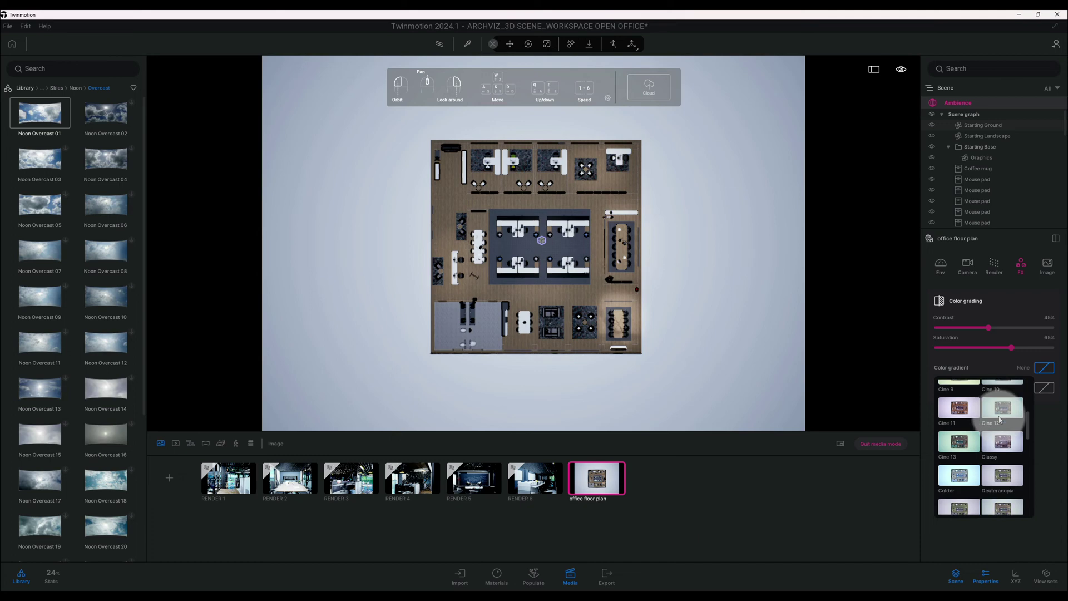
scroll(996, 416, "down", 1)
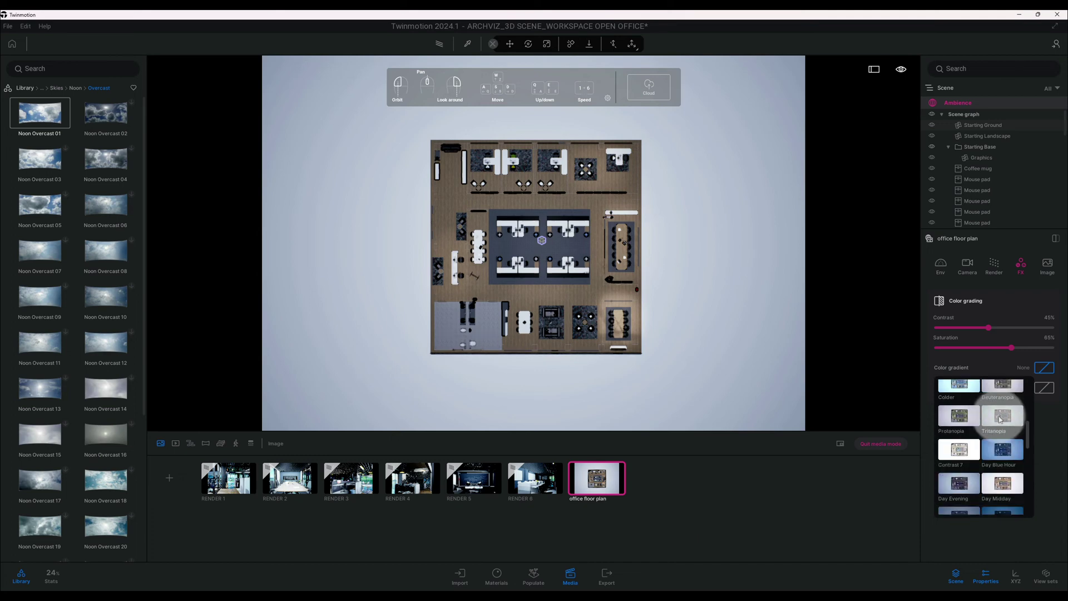
Step: Pick Day Midday from the colour gradient grid and Line Light from the filter presets
left_click(1014, 493)
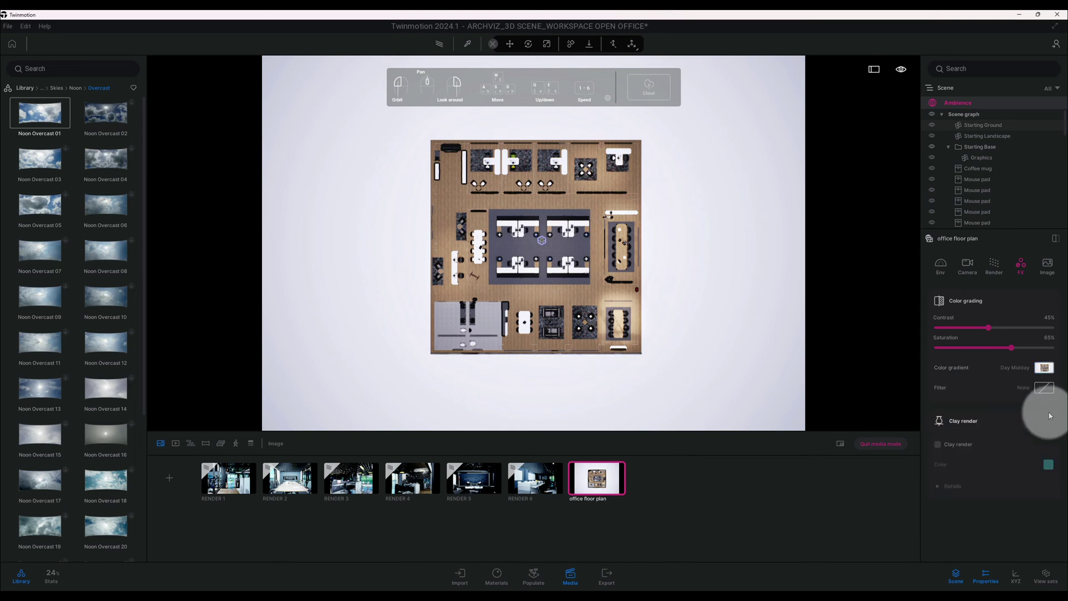
left_click(1043, 389)
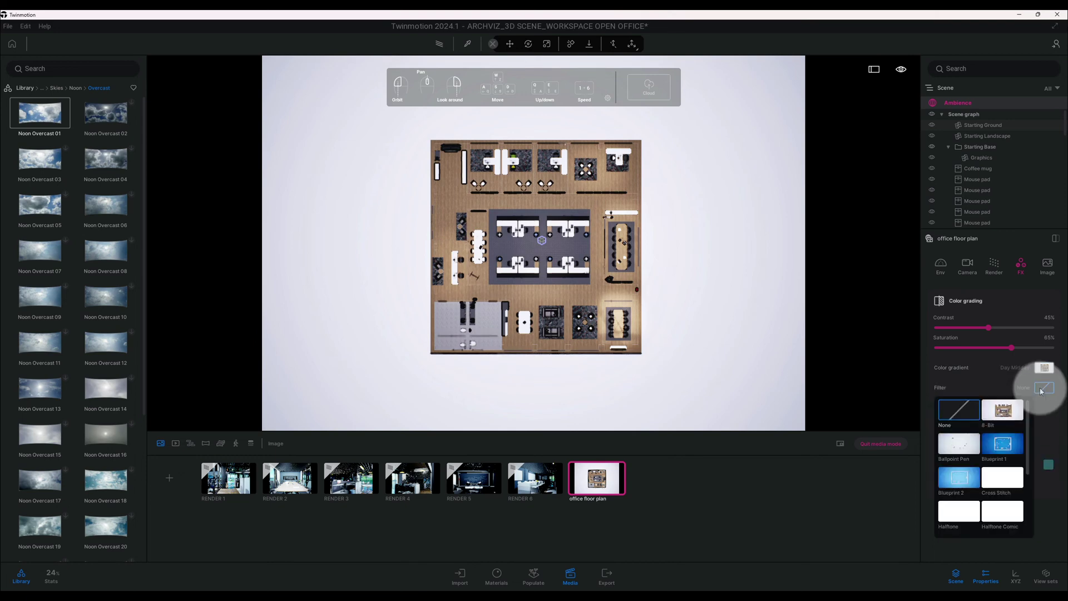
scroll(1006, 441, "down", 5)
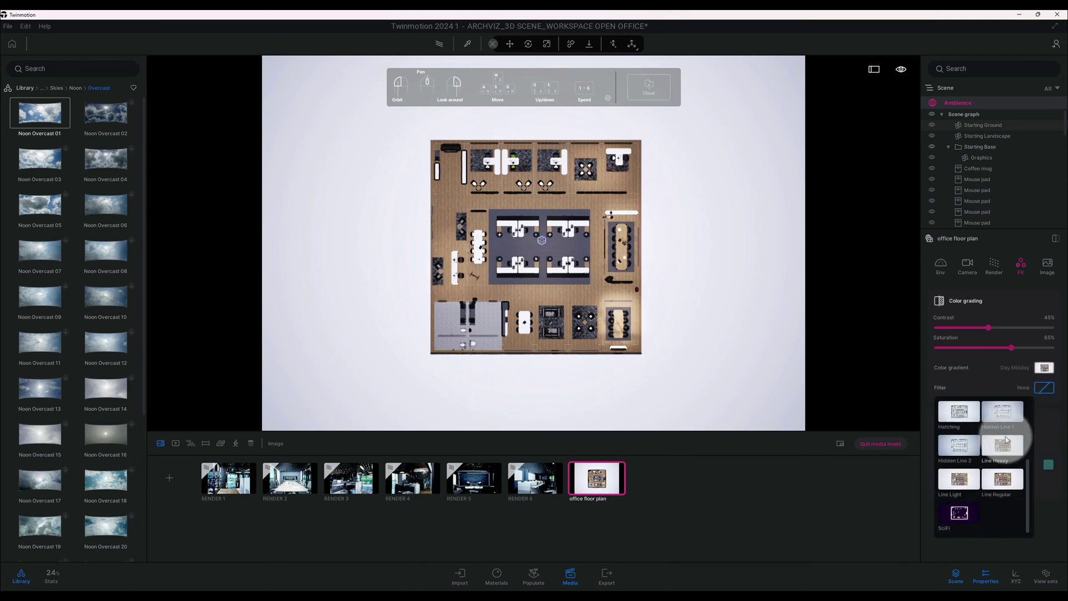
left_click(975, 479)
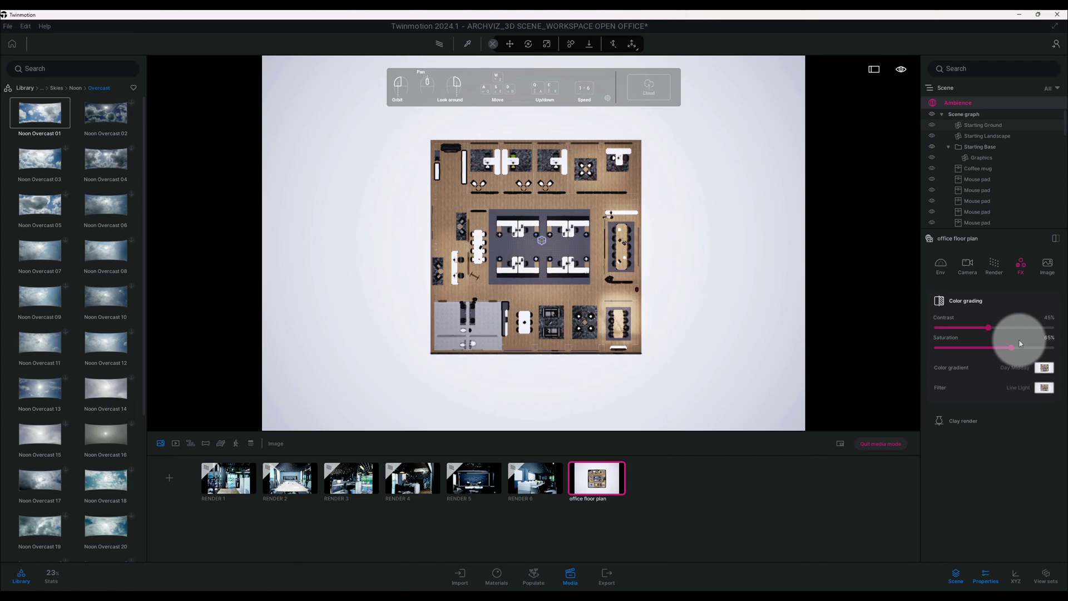
Step: Switch rendering to Path tracer with 2048 samples per pixel and 15 max bounces
left_click(992, 266)
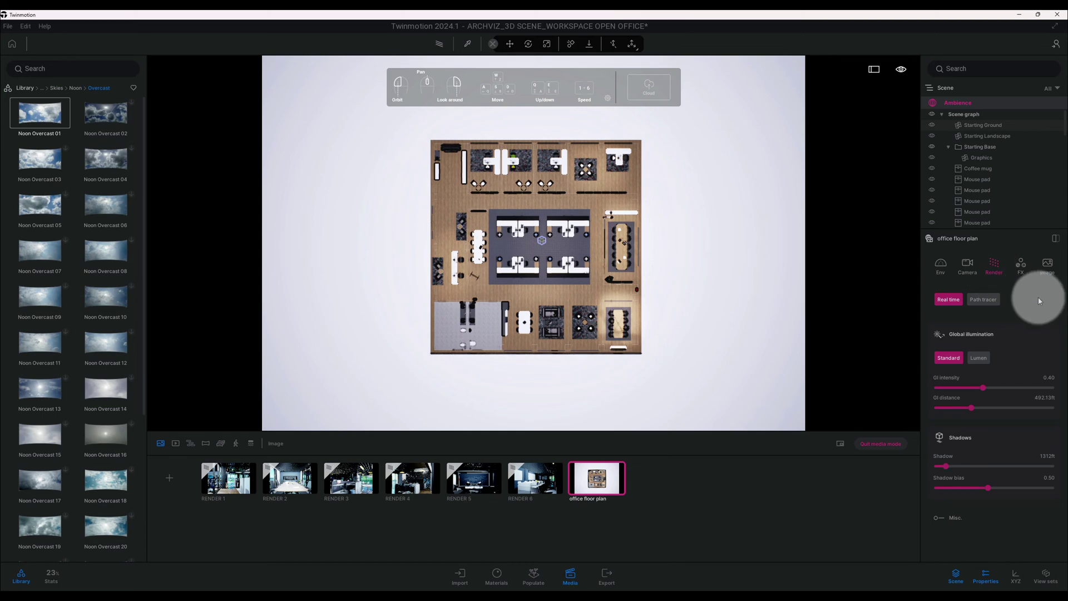
left_click(983, 300)
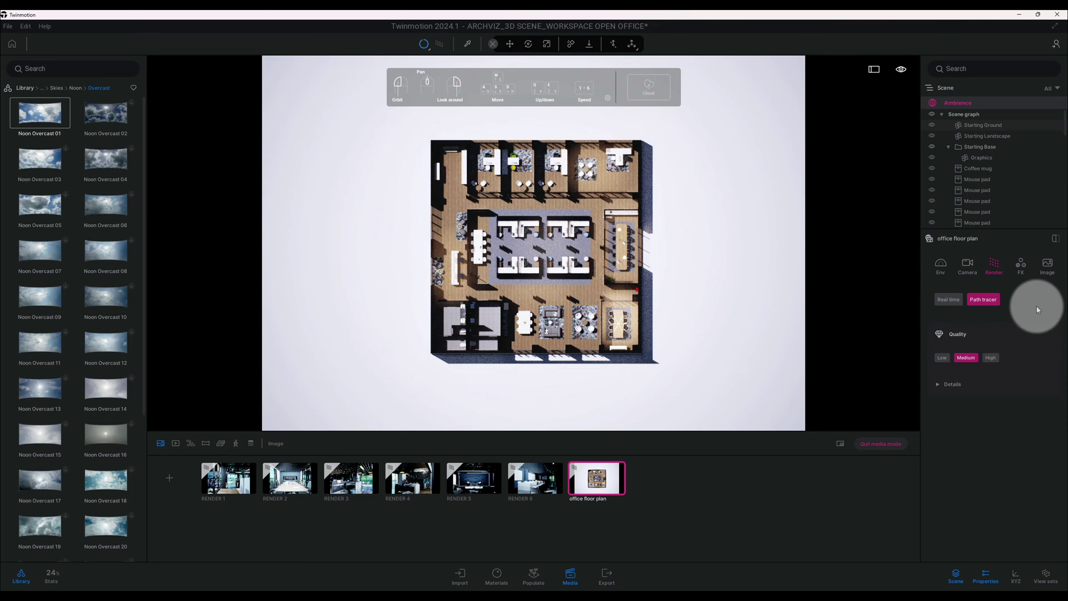
left_click(967, 384)
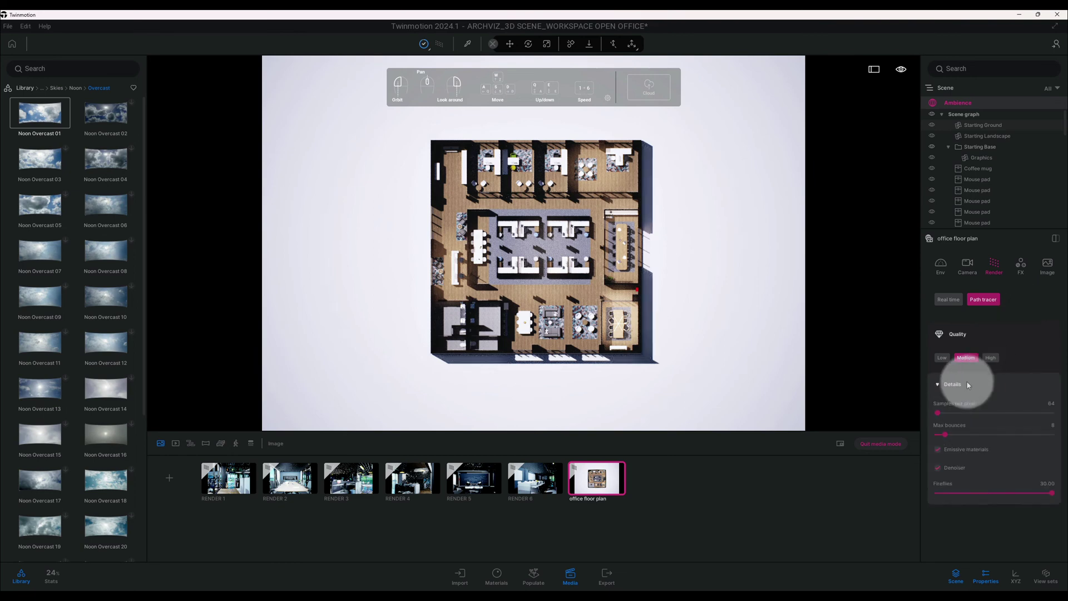
left_click(1055, 408)
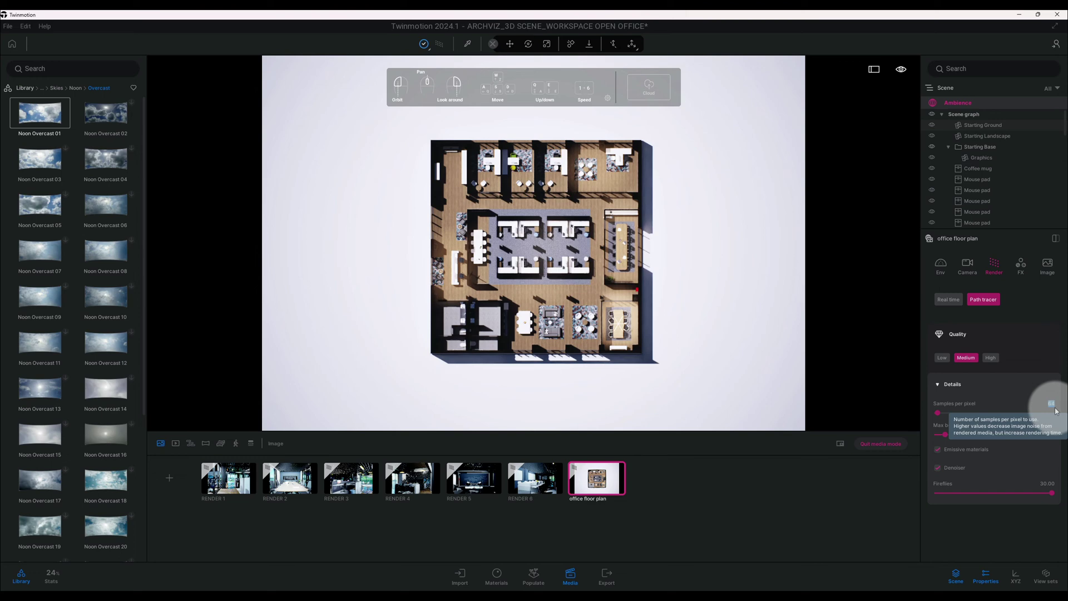
type("2048")
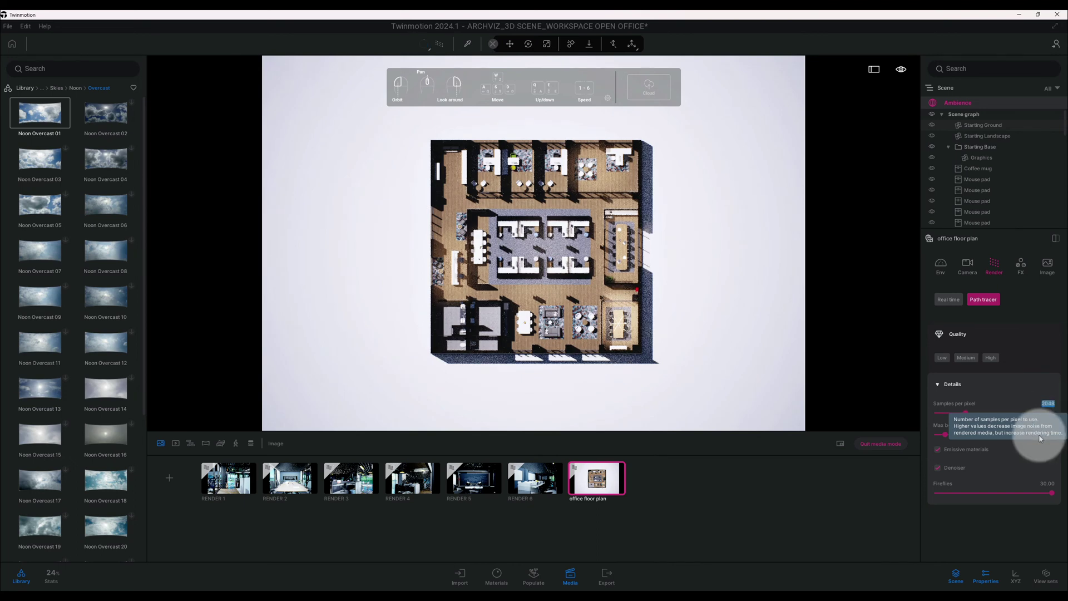
key("Return")
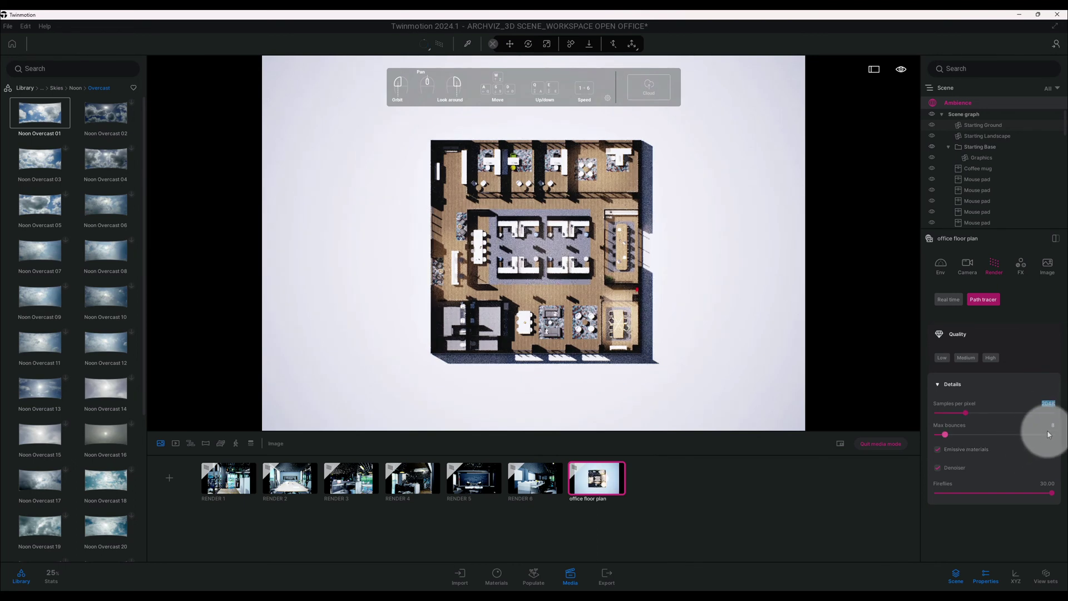
left_click(1053, 432)
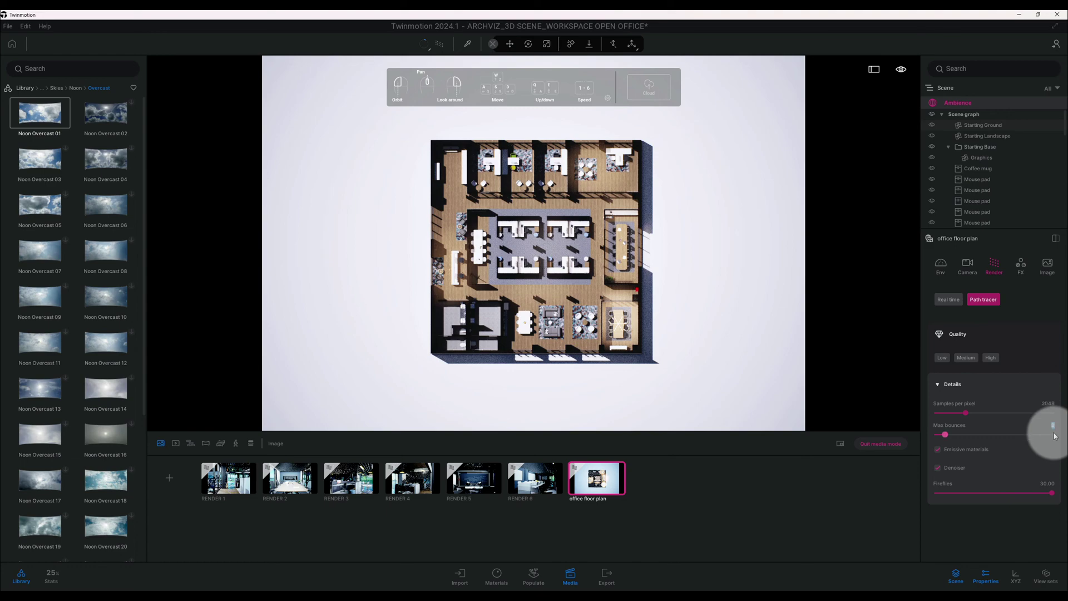
key("Return")
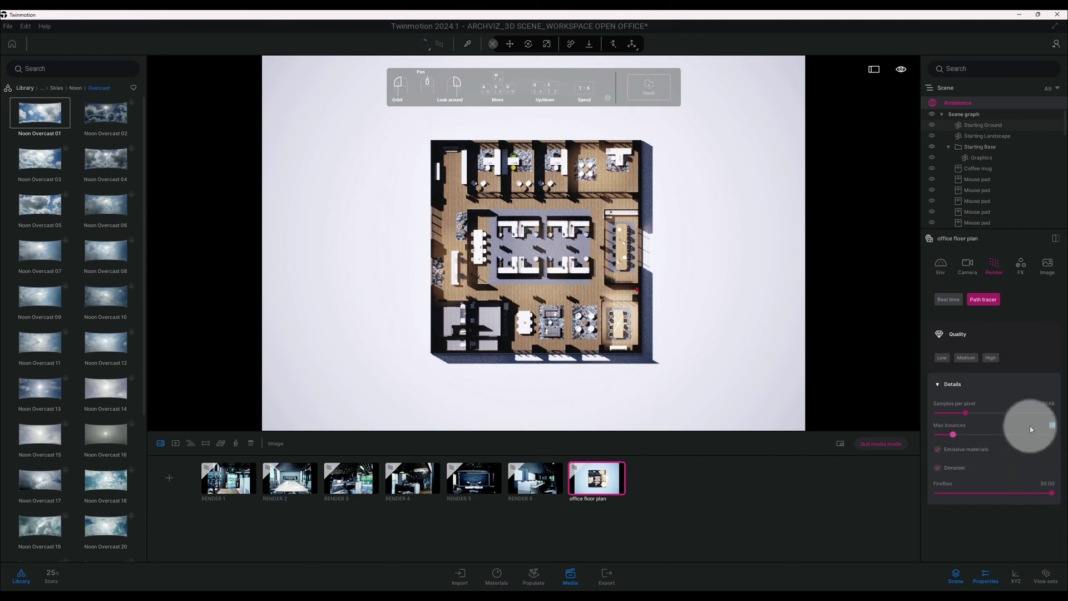
Step: Return to the Camera settings and nudge the focal length slider slightly higher
left_click(971, 267)
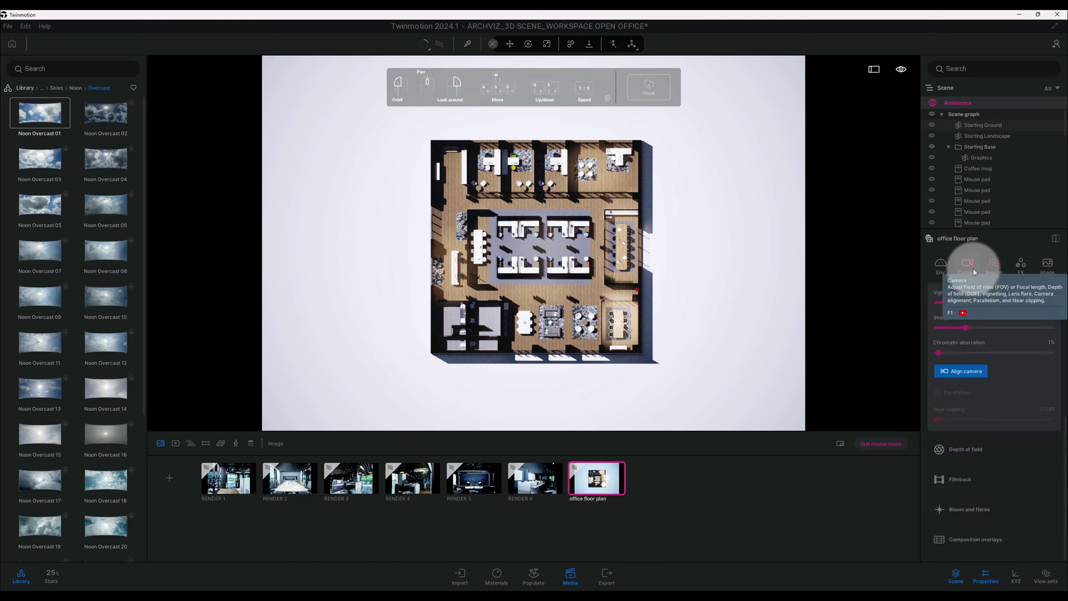
scroll(1026, 335, "down", 3)
scroll(1031, 369, "up", 2)
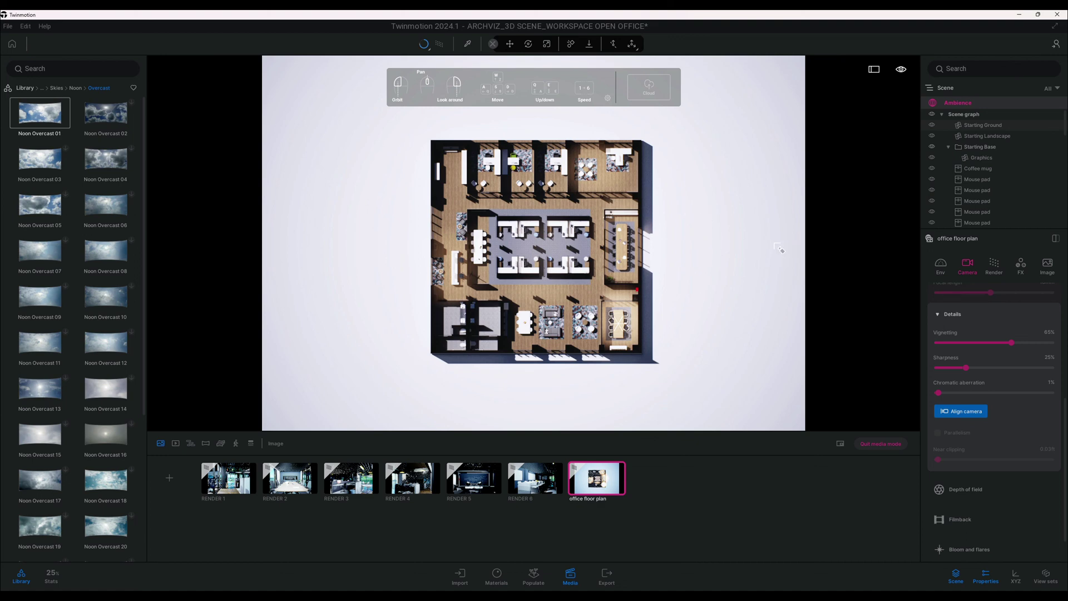
left_click(942, 293)
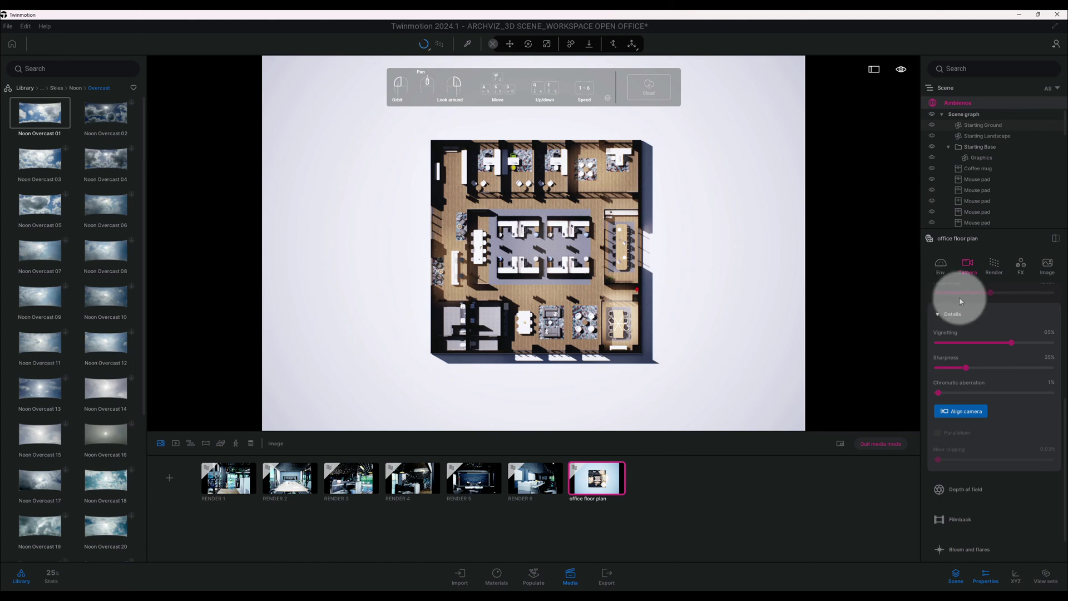
left_click_drag(959, 298, 983, 301)
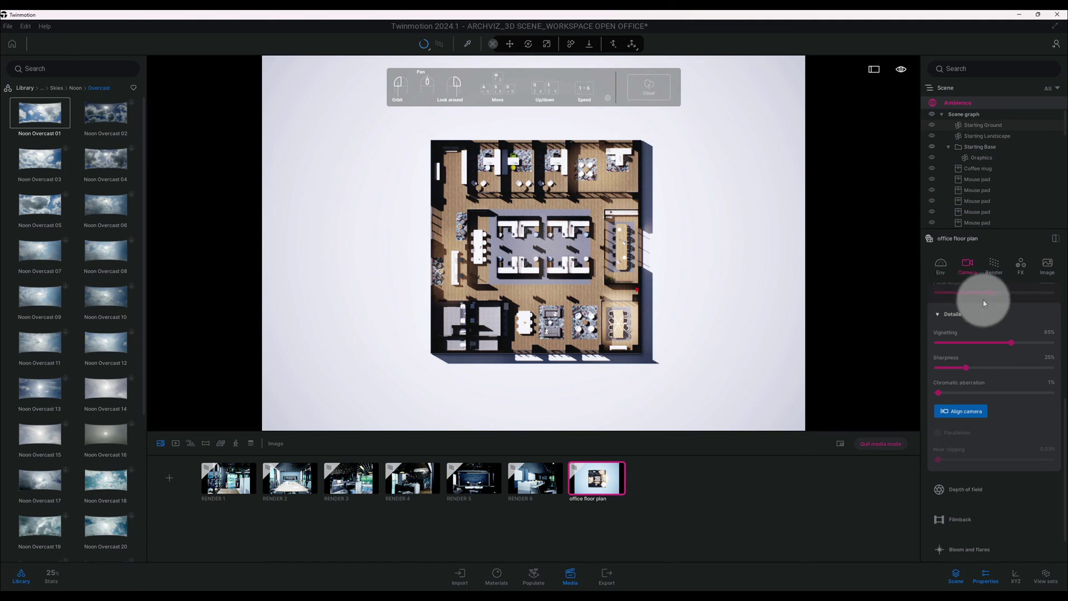